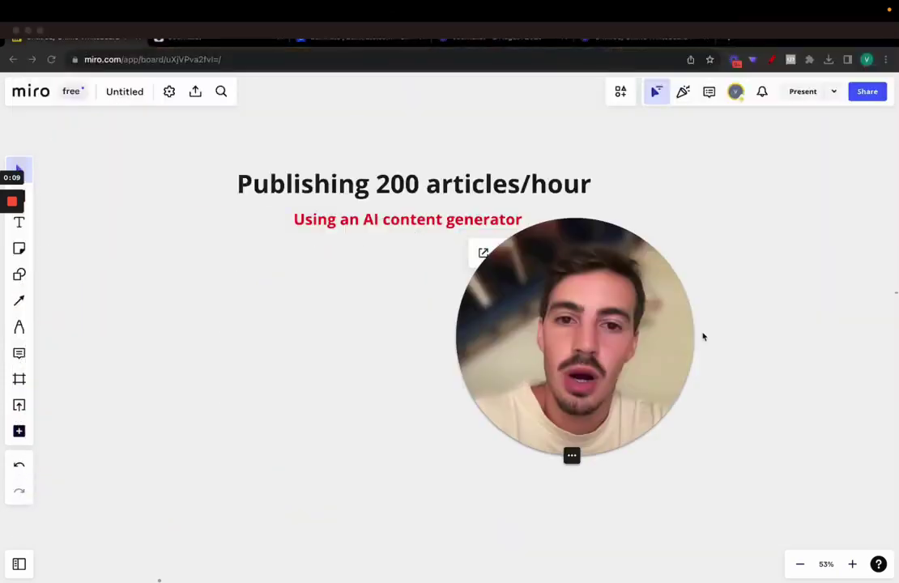
Switch from the Miro board to Bankrate's automated-content author page.
{"action": "left_click", "coordinate": [684, 438]}
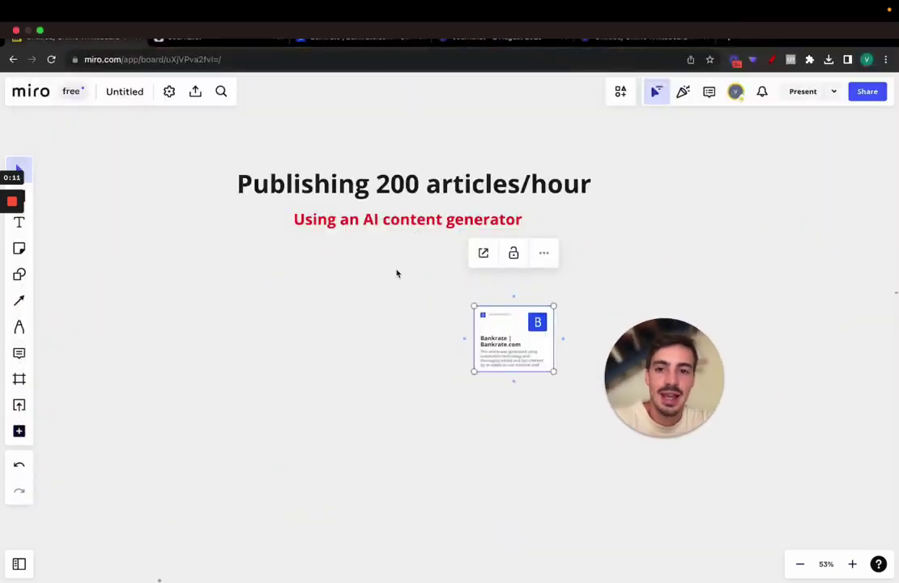
{"action": "left_click_drag", "start_coordinate": [664, 378], "coordinate": [678, 228]}
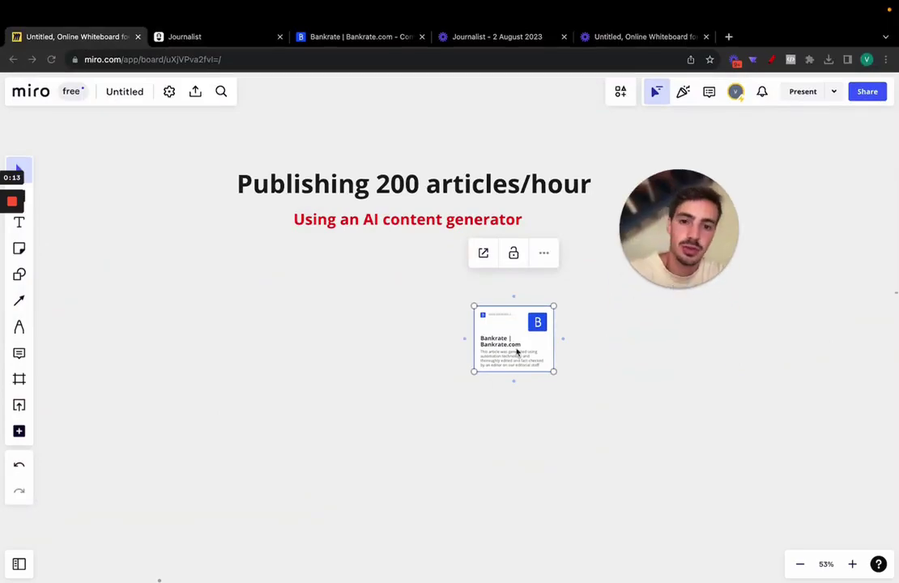
{"action": "left_click_drag", "start_coordinate": [321, 37], "coordinate": [223, 37]}
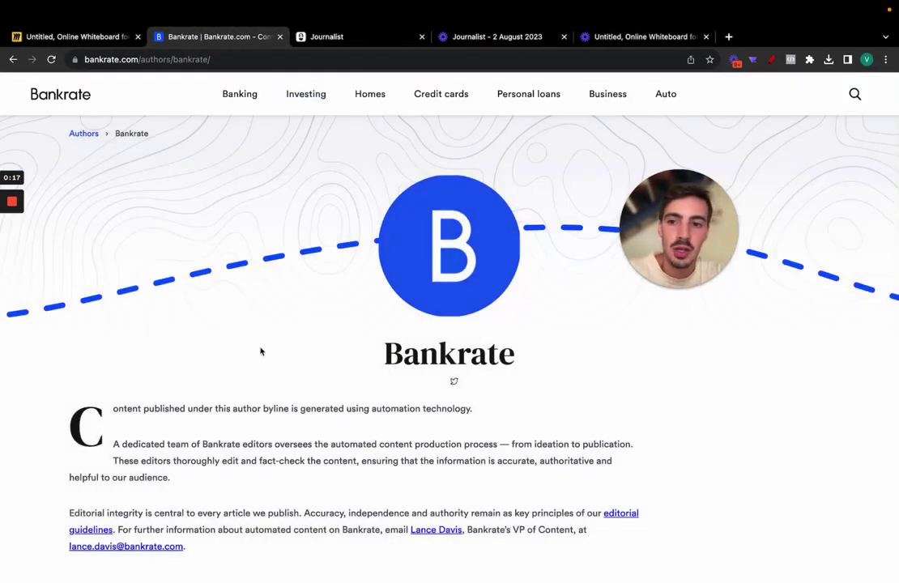
Scroll through Bankrate's author page of automation-written articles.
{"action": "scroll", "coordinate": [132, 232], "scroll_direction": "down", "scroll_amount": 1}
{"action": "scroll", "coordinate": [132, 232], "scroll_direction": "down", "scroll_amount": 3}
{"action": "scroll", "coordinate": [133, 233], "scroll_direction": "down", "scroll_amount": 1}
{"action": "scroll", "coordinate": [134, 234], "scroll_direction": "down", "scroll_amount": 5}
{"action": "scroll", "coordinate": [133, 234], "scroll_direction": "down", "scroll_amount": 1}
{"action": "scroll", "coordinate": [133, 234], "scroll_direction": "down", "scroll_amount": 5}
{"action": "scroll", "coordinate": [133, 234], "scroll_direction": "down", "scroll_amount": 4}
{"action": "scroll", "coordinate": [133, 235], "scroll_direction": "up", "scroll_amount": 8}
{"action": "scroll", "coordinate": [133, 234], "scroll_direction": "up", "scroll_amount": 4}
{"action": "scroll", "coordinate": [133, 234], "scroll_direction": "up", "scroll_amount": 3}
{"action": "scroll", "coordinate": [295, 301], "scroll_direction": "down", "scroll_amount": 2}
{"action": "scroll", "coordinate": [313, 249], "scroll_direction": "down", "scroll_amount": 3}
{"action": "scroll", "coordinate": [312, 249], "scroll_direction": "down", "scroll_amount": 5}
{"action": "scroll", "coordinate": [313, 249], "scroll_direction": "up", "scroll_amount": 9}
{"action": "scroll", "coordinate": [313, 249], "scroll_direction": "up", "scroll_amount": 6}
{"action": "scroll", "coordinate": [313, 250], "scroll_direction": "down", "scroll_amount": 2}
{"action": "scroll", "coordinate": [311, 251], "scroll_direction": "down", "scroll_amount": 6}
Read 'Best places to live in Colorado in 2023' through its methodology, then go back.
{"action": "left_click", "coordinate": [286, 268]}
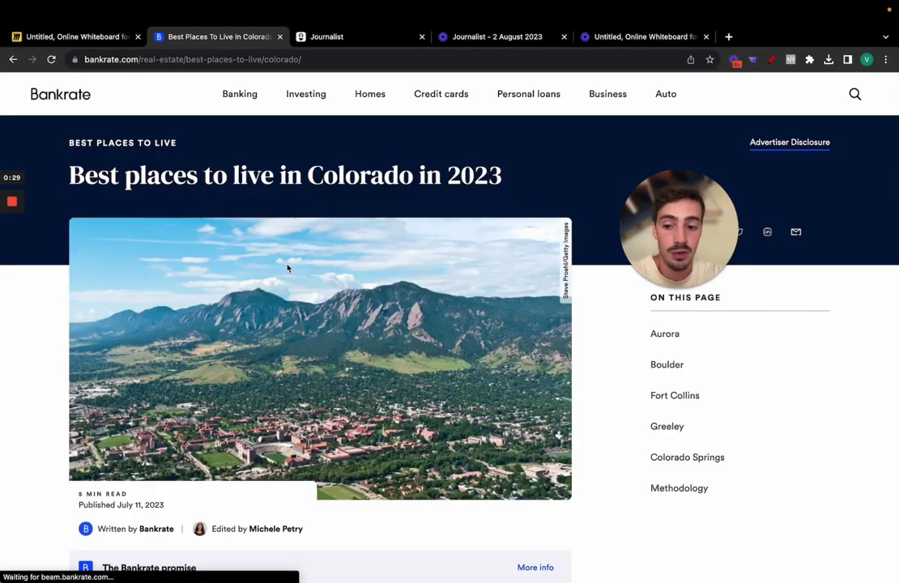
{"action": "scroll", "coordinate": [243, 300], "scroll_direction": "down", "scroll_amount": 3}
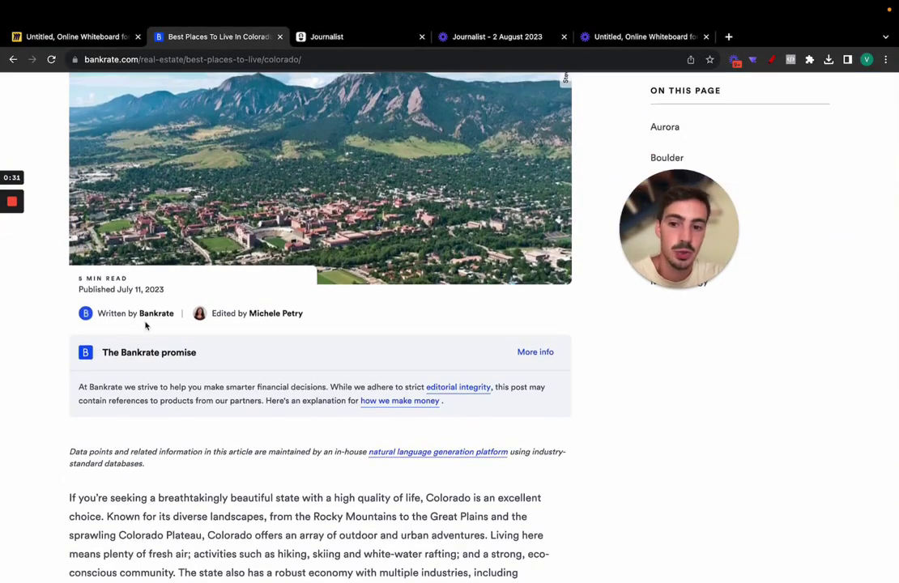
{"action": "mouse_move", "coordinate": [156, 528]}
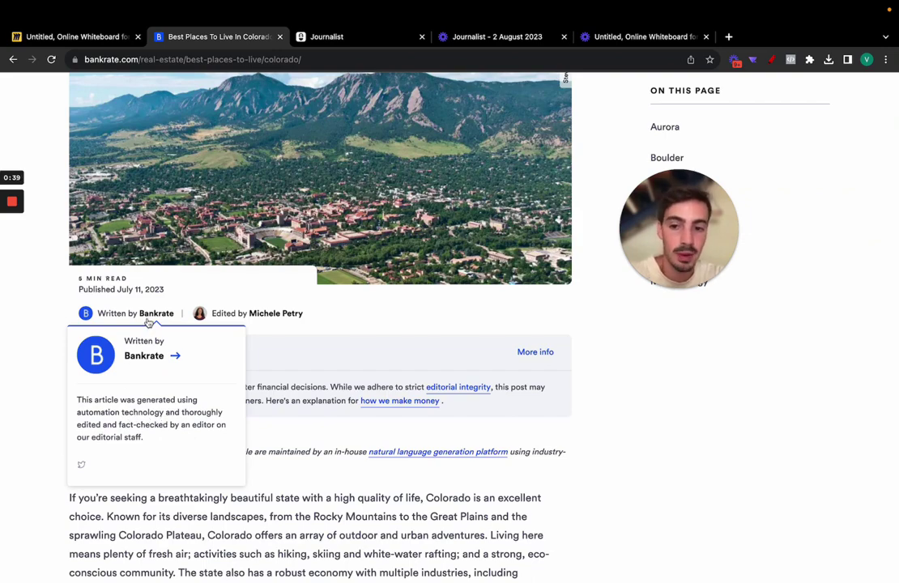
{"action": "scroll", "coordinate": [148, 322], "scroll_direction": "up", "scroll_amount": 5}
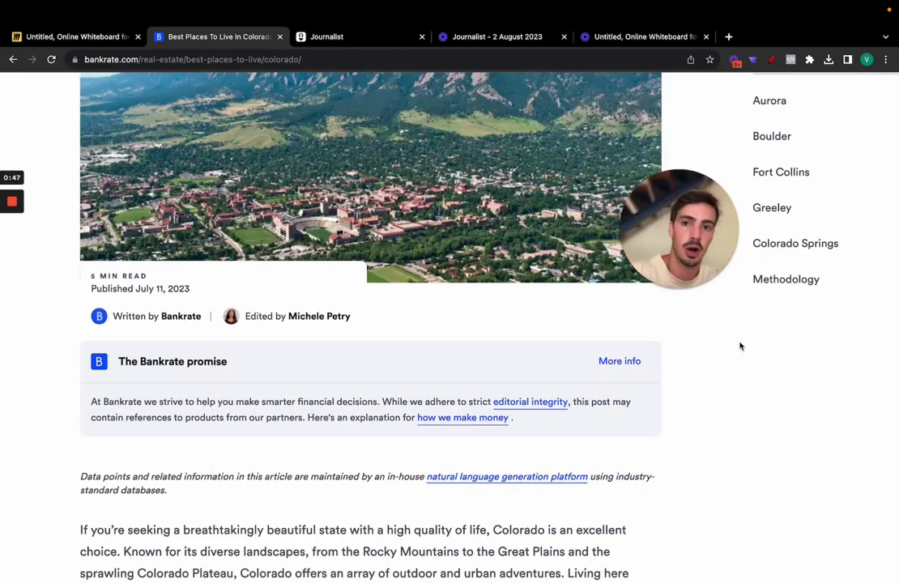
{"action": "scroll", "coordinate": [410, 346], "scroll_direction": "up", "scroll_amount": 4}
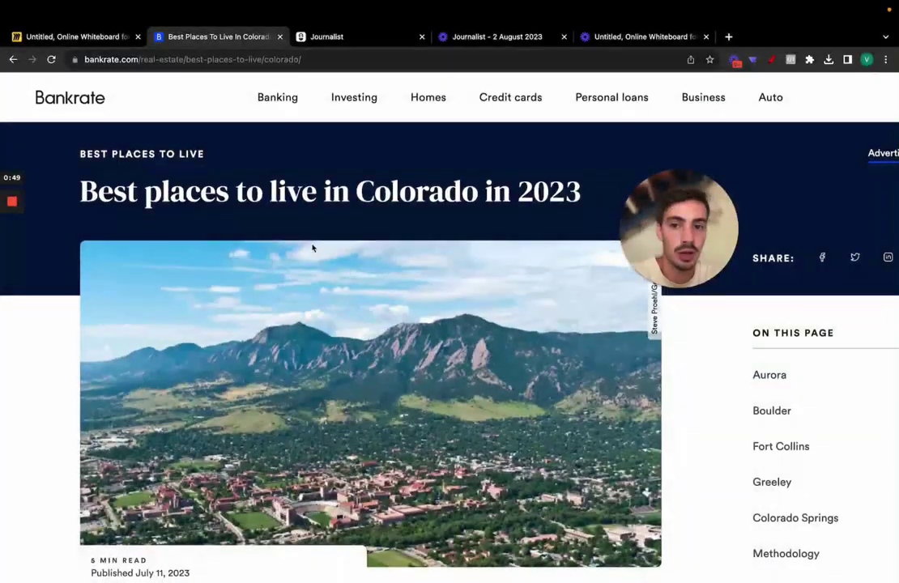
{"action": "scroll", "coordinate": [310, 249], "scroll_direction": "down", "scroll_amount": 8}
{"action": "scroll", "coordinate": [312, 248], "scroll_direction": "down", "scroll_amount": 8}
{"action": "scroll", "coordinate": [312, 247], "scroll_direction": "down", "scroll_amount": 8}
{"action": "scroll", "coordinate": [312, 249], "scroll_direction": "down", "scroll_amount": 8}
{"action": "scroll", "coordinate": [313, 251], "scroll_direction": "down", "scroll_amount": 8}
{"action": "scroll", "coordinate": [313, 251], "scroll_direction": "down", "scroll_amount": 10}
{"action": "scroll", "coordinate": [243, 203], "scroll_direction": "down", "scroll_amount": 5}
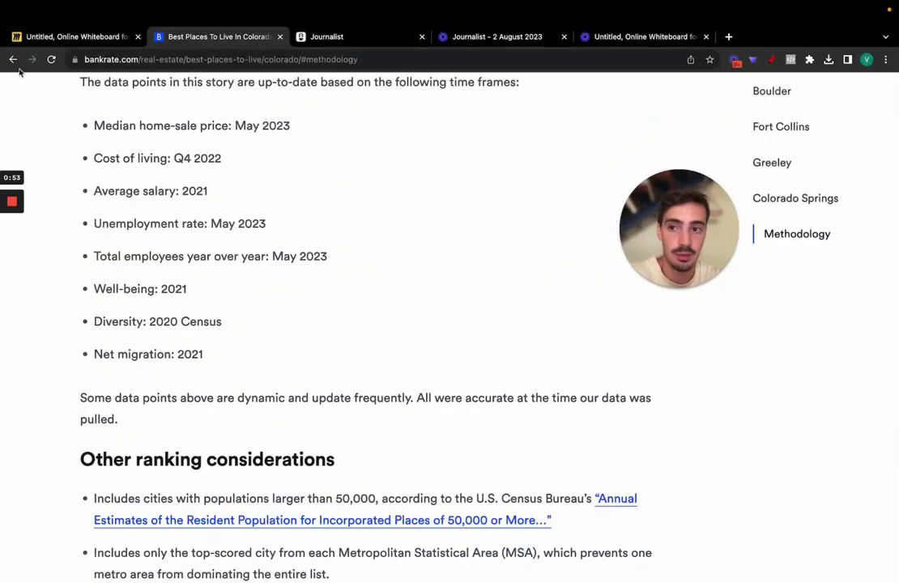
{"action": "left_click", "coordinate": [13, 61]}
Move via the Miro tab to Journalist, load the journalist.cafe homepage and log in.
{"action": "left_click", "coordinate": [72, 36]}
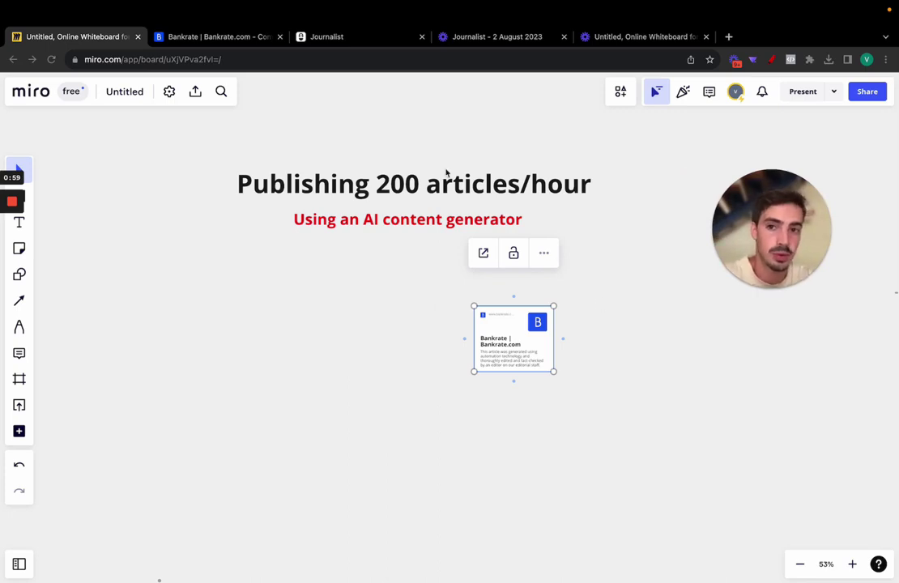
{"action": "left_click", "coordinate": [323, 37]}
{"action": "left_click", "coordinate": [202, 92]}
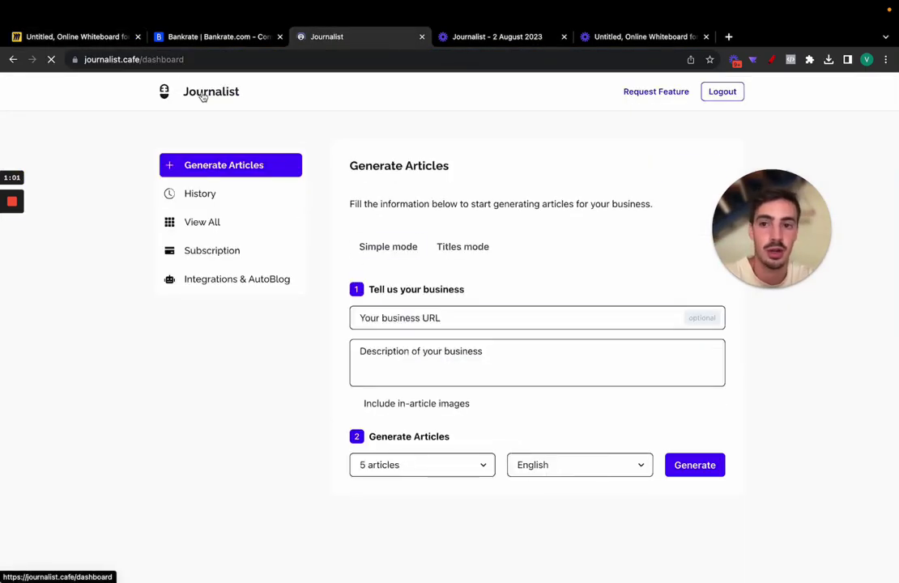
{"action": "left_click", "coordinate": [192, 60]}
{"action": "key", "text": "BackSpace"}
{"action": "key", "text": "BackSpace"}
{"action": "key", "text": "BackSpace"}
{"action": "key", "text": "Return"}
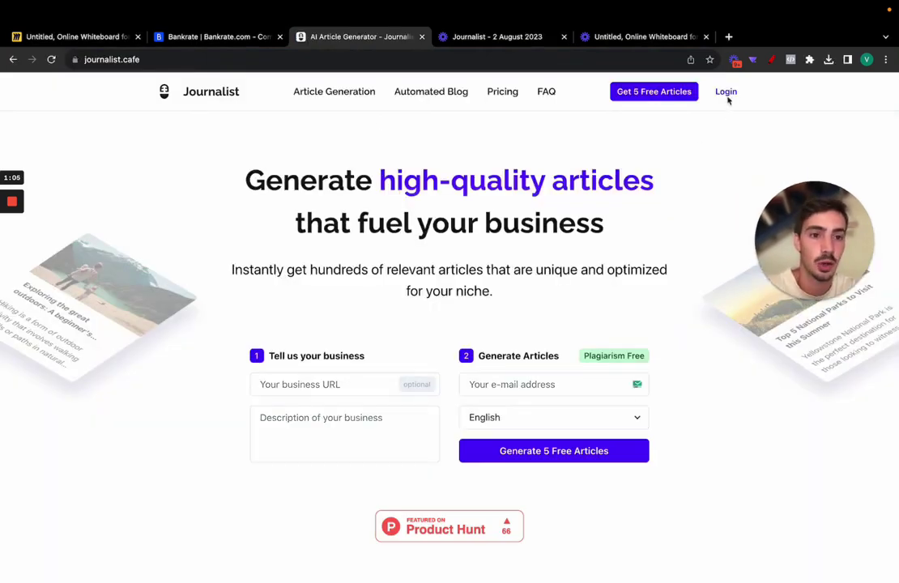
{"action": "left_click", "coordinate": [726, 94]}
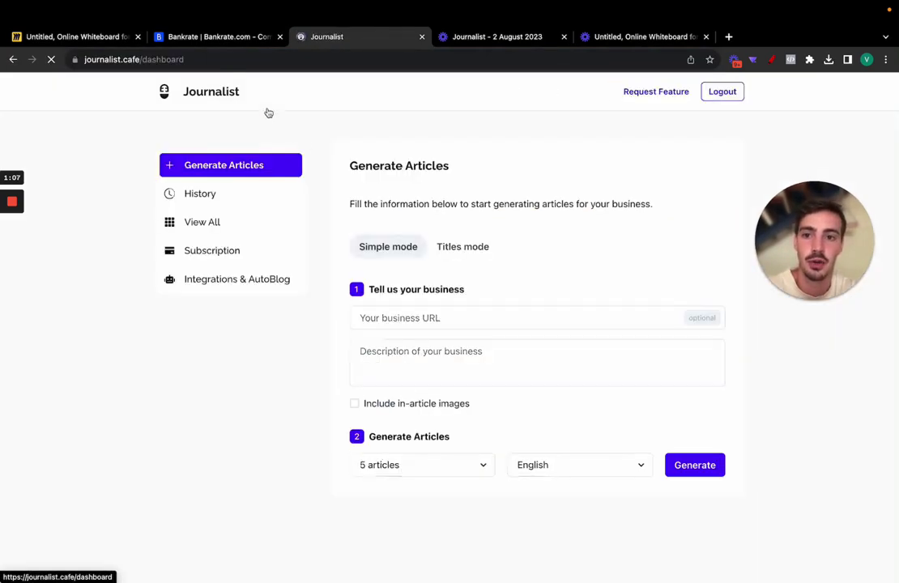
{"action": "left_click", "coordinate": [237, 166]}
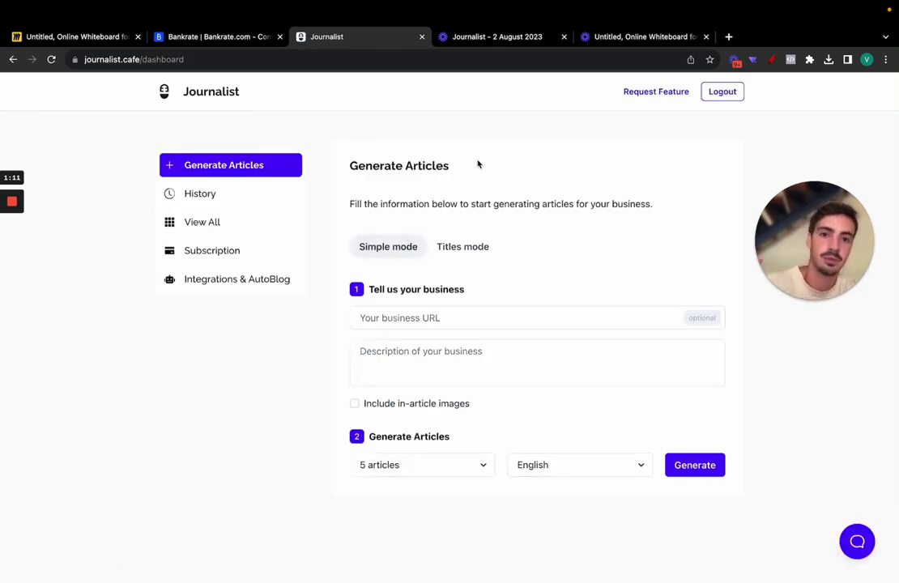
{"action": "left_click_drag", "start_coordinate": [807, 269], "coordinate": [66, 482]}
{"action": "left_click", "coordinate": [441, 253]}
{"action": "left_click", "coordinate": [404, 250]}
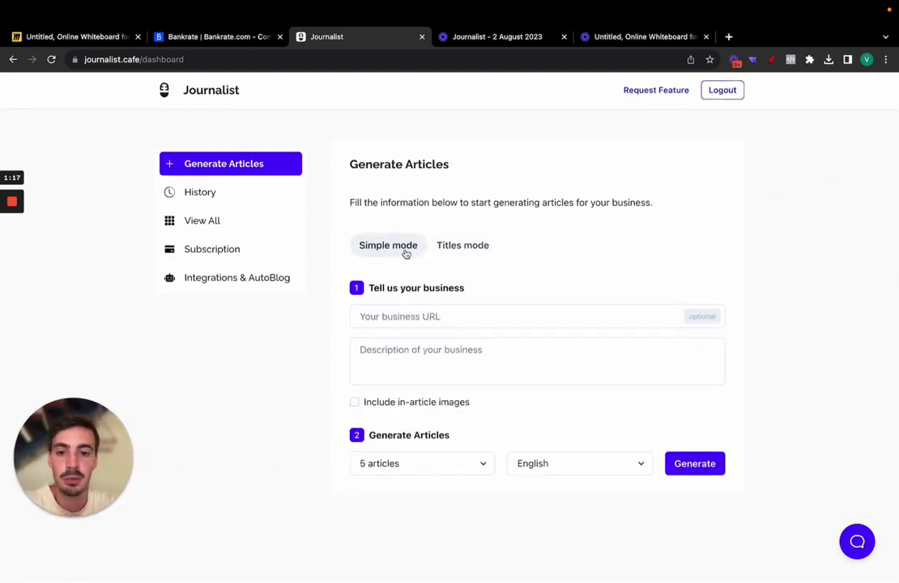
{"action": "left_click", "coordinate": [451, 318]}
{"action": "left_click", "coordinate": [459, 346]}
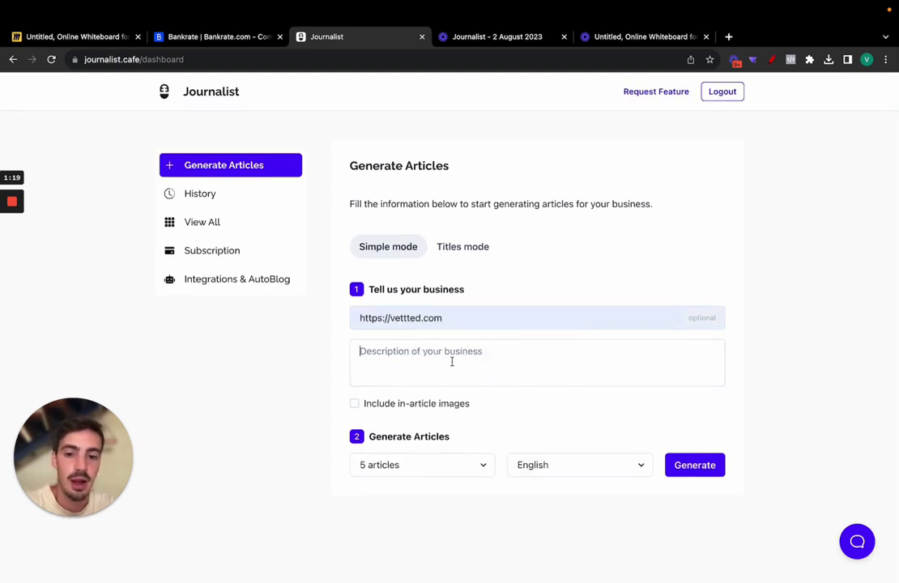
Describe Vettted as an SEO marketplace for hiring pre-vetted experts, fixing the typo.
{"action": "left_click", "coordinate": [453, 361]}
{"action": "type", "text": "Vet"}
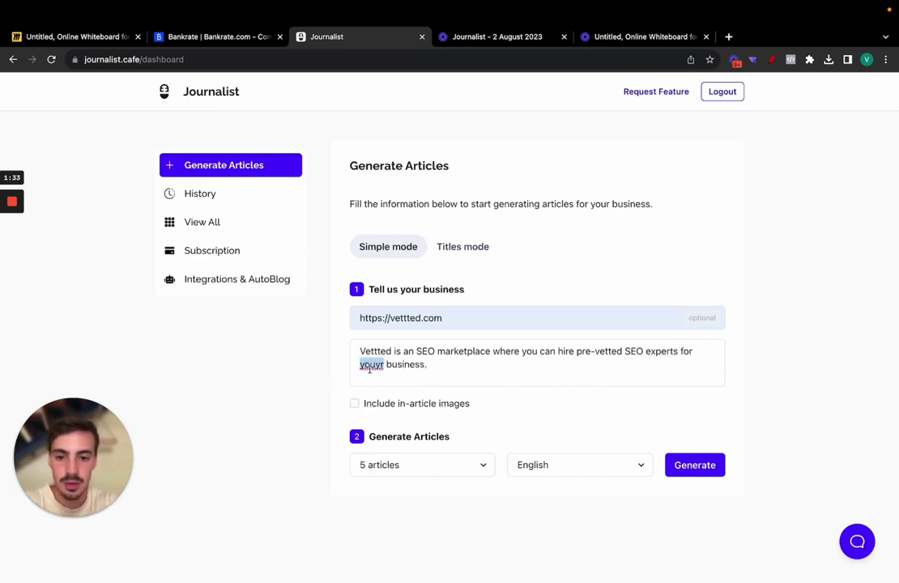
{"action": "type", "text": "o"}
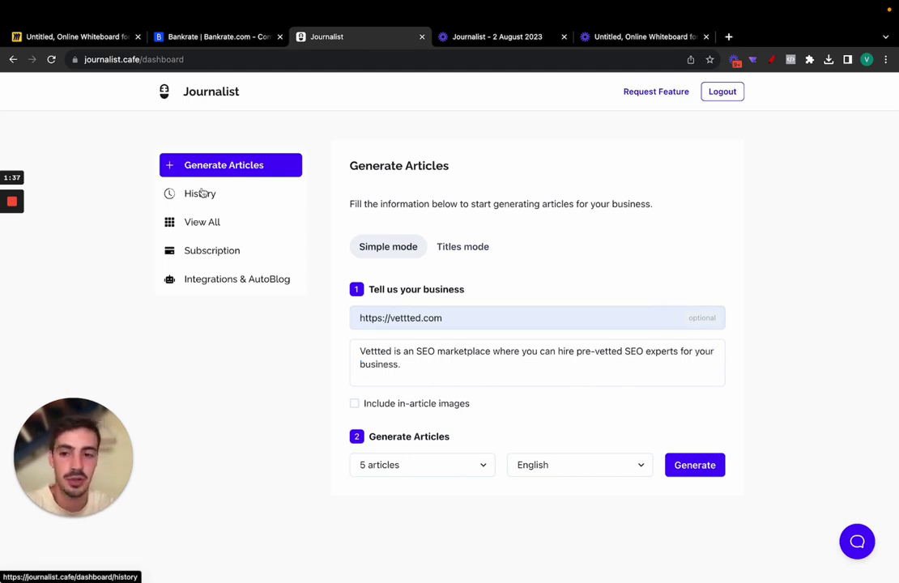
{"action": "left_click_drag", "start_coordinate": [487, 361], "coordinate": [347, 331]}
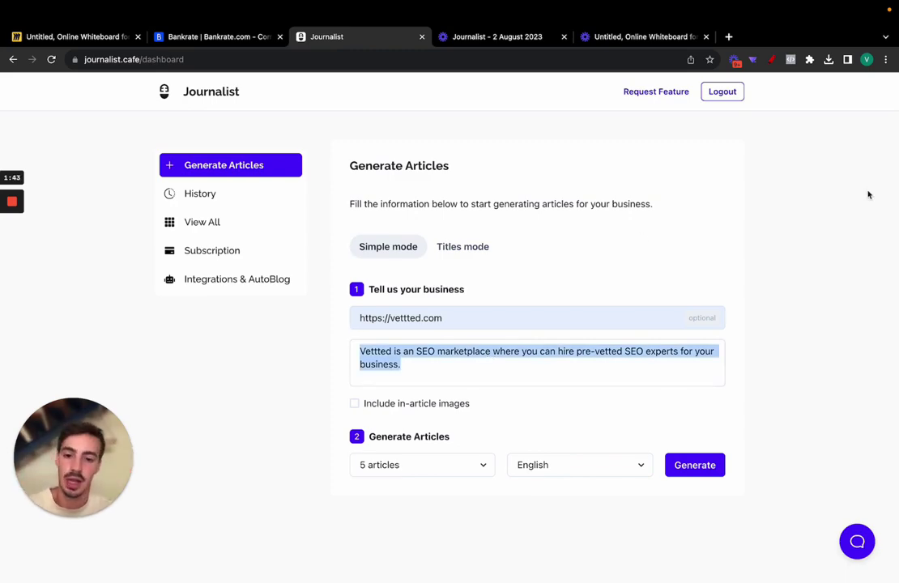
Tick in-article images, then open the backyard pond request's generated articles from history.
{"action": "left_click", "coordinate": [393, 410]}
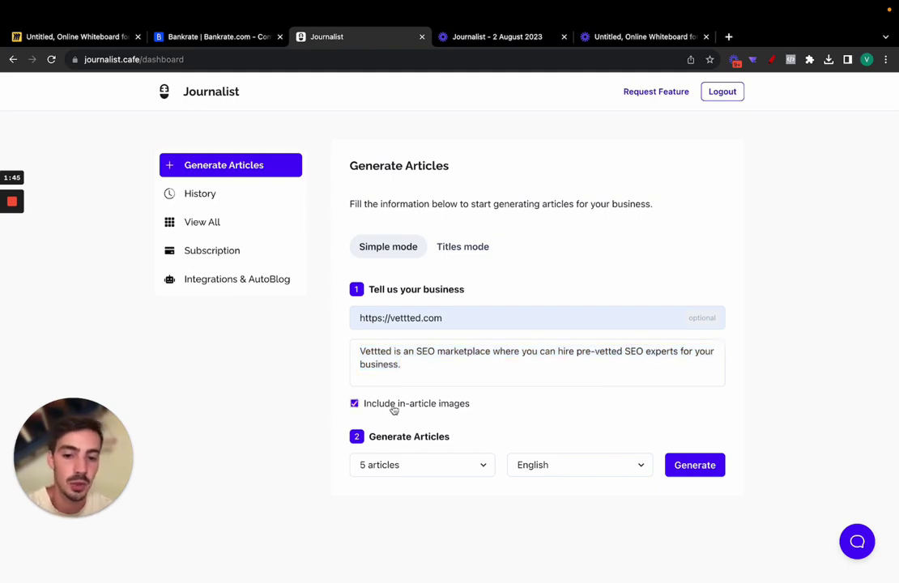
{"action": "left_click", "coordinate": [200, 193]}
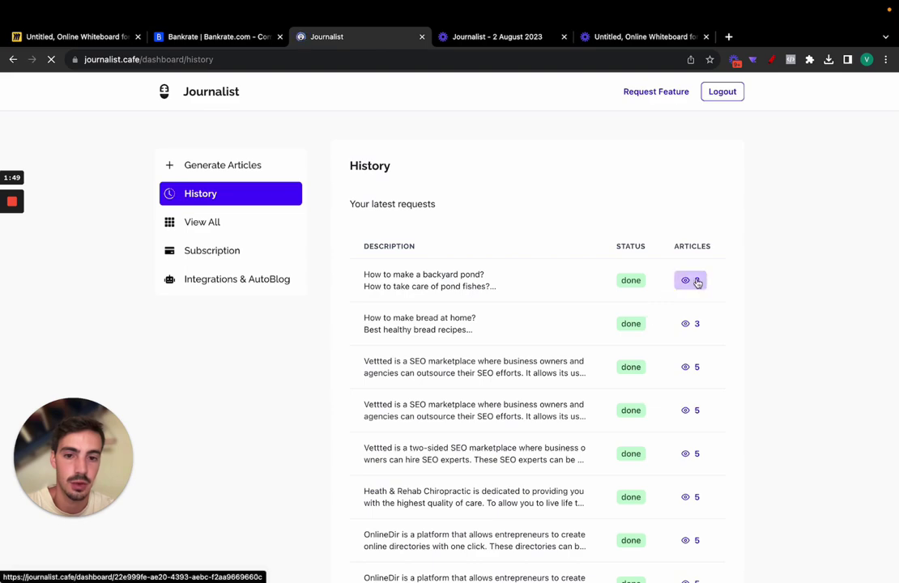
{"action": "left_click", "coordinate": [689, 281]}
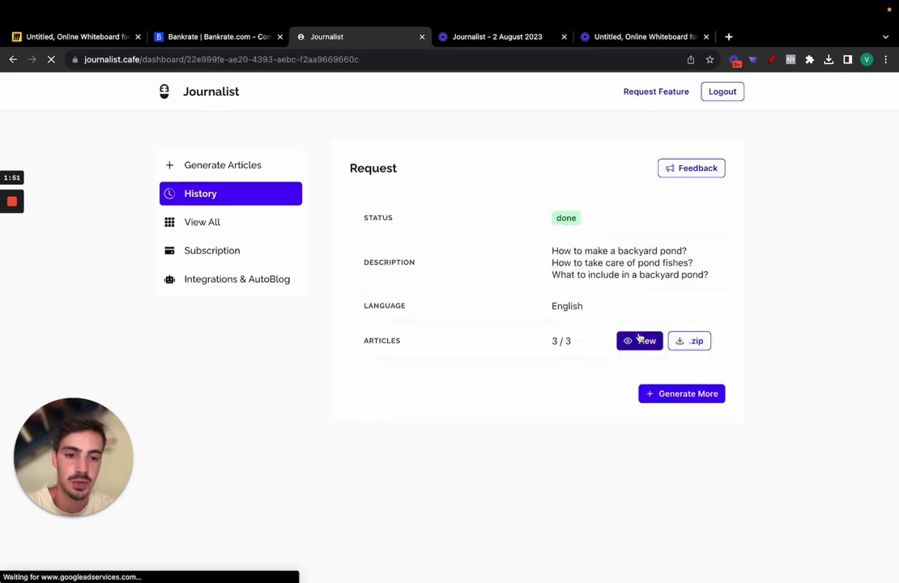
{"action": "left_click", "coordinate": [639, 341]}
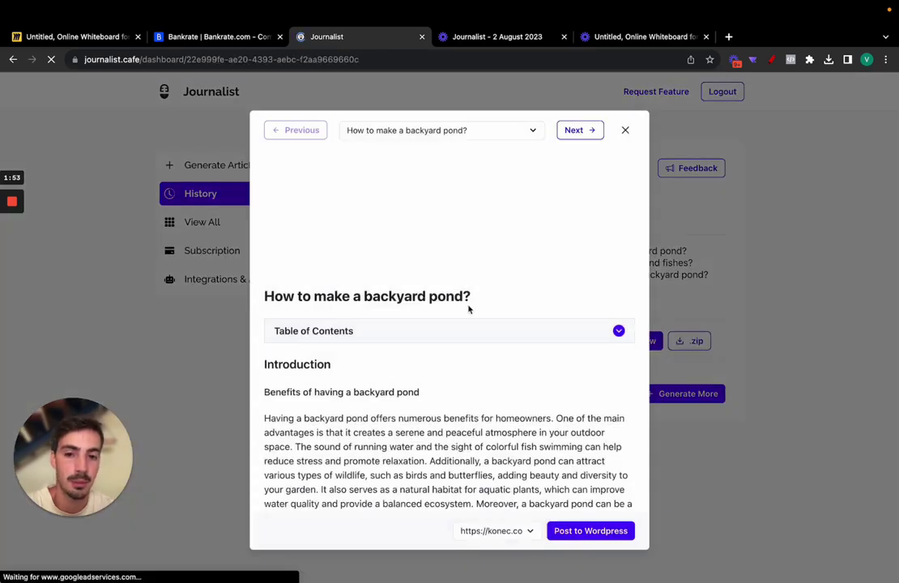
Expand, scroll through and collapse the first pond article's table of contents.
{"action": "scroll", "coordinate": [481, 270], "scroll_direction": "down", "scroll_amount": 5}
{"action": "scroll", "coordinate": [482, 268], "scroll_direction": "up", "scroll_amount": 5}
{"action": "left_click", "coordinate": [589, 331]}
{"action": "scroll", "coordinate": [589, 331], "scroll_direction": "down", "scroll_amount": 1}
{"action": "scroll", "coordinate": [590, 332], "scroll_direction": "down", "scroll_amount": 2}
{"action": "scroll", "coordinate": [589, 331], "scroll_direction": "down", "scroll_amount": 3}
{"action": "scroll", "coordinate": [590, 331], "scroll_direction": "up", "scroll_amount": 4}
{"action": "scroll", "coordinate": [589, 332], "scroll_direction": "up", "scroll_amount": 3}
{"action": "left_click", "coordinate": [589, 328]}
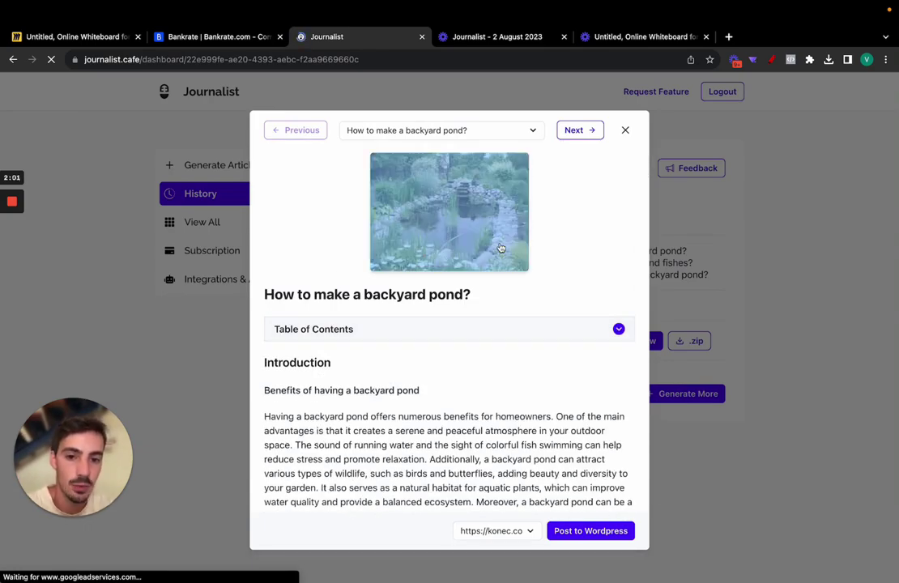
Switch the preview to 'How to make a backyard pond?' and scroll through its sections.
{"action": "left_click", "coordinate": [589, 136]}
{"action": "left_click", "coordinate": [571, 134]}
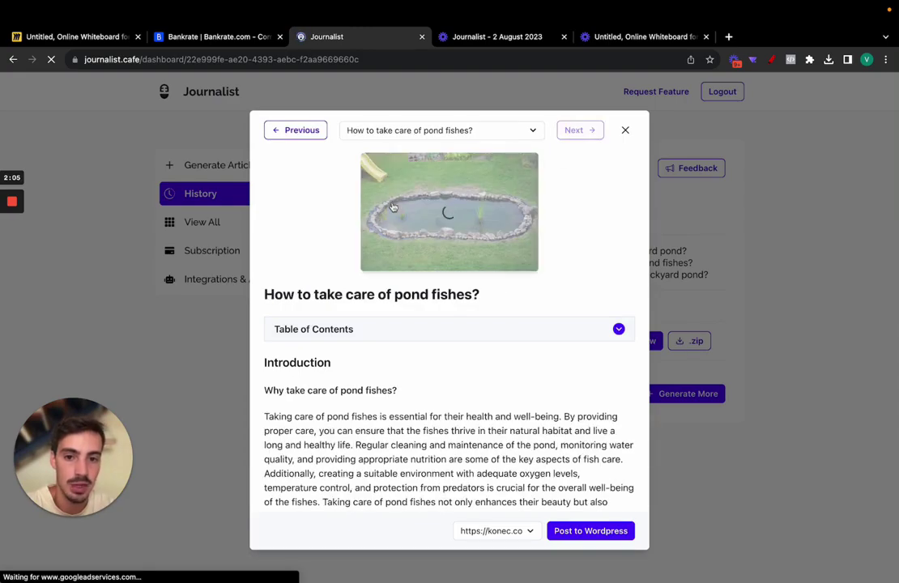
{"action": "left_click", "coordinate": [293, 133]}
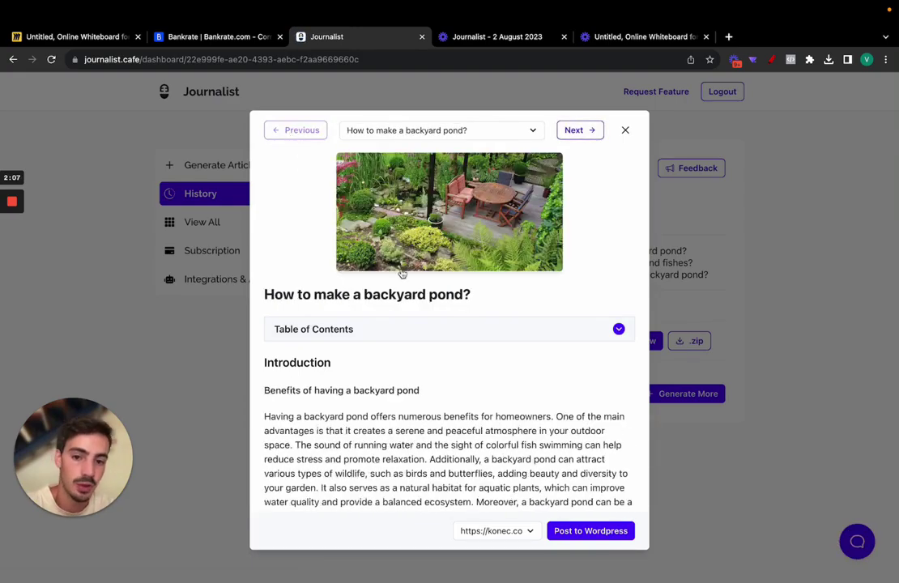
{"action": "scroll", "coordinate": [402, 272], "scroll_direction": "down", "scroll_amount": 5}
{"action": "scroll", "coordinate": [402, 273], "scroll_direction": "down", "scroll_amount": 5}
{"action": "scroll", "coordinate": [402, 273], "scroll_direction": "down", "scroll_amount": 1}
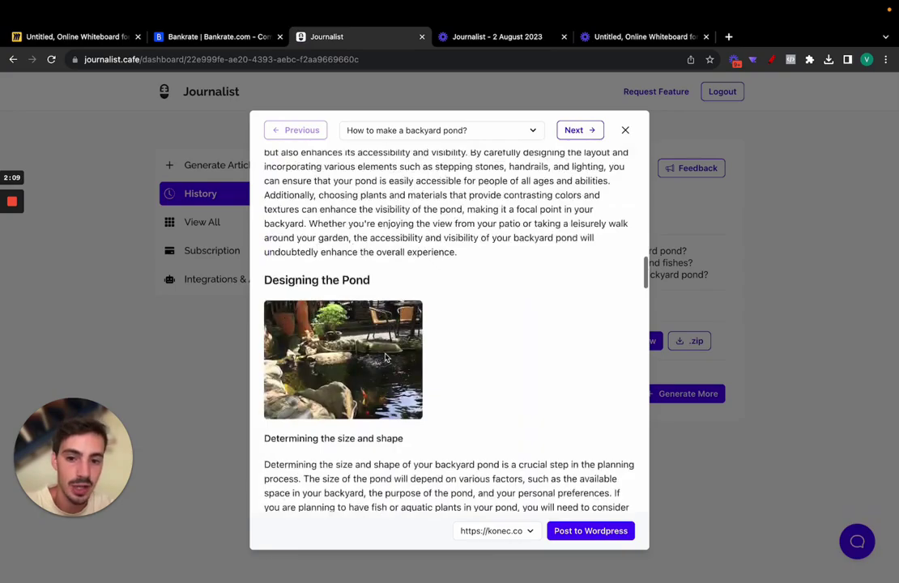
{"action": "scroll", "coordinate": [386, 357], "scroll_direction": "down", "scroll_amount": 3}
{"action": "scroll", "coordinate": [387, 357], "scroll_direction": "down", "scroll_amount": 10}
{"action": "scroll", "coordinate": [386, 353], "scroll_direction": "down", "scroll_amount": 10}
Finish reading the pond article, return to its introduction and expand the table of contents.
{"action": "scroll", "coordinate": [382, 345], "scroll_direction": "up", "scroll_amount": 2}
{"action": "scroll", "coordinate": [454, 340], "scroll_direction": "down", "scroll_amount": 10}
{"action": "scroll", "coordinate": [453, 338], "scroll_direction": "down", "scroll_amount": 3}
{"action": "scroll", "coordinate": [453, 337], "scroll_direction": "down", "scroll_amount": 2}
{"action": "scroll", "coordinate": [454, 335], "scroll_direction": "down", "scroll_amount": 2}
{"action": "scroll", "coordinate": [453, 338], "scroll_direction": "down", "scroll_amount": 3}
{"action": "scroll", "coordinate": [454, 339], "scroll_direction": "up", "scroll_amount": 15}
{"action": "scroll", "coordinate": [453, 338], "scroll_direction": "up", "scroll_amount": 10}
{"action": "scroll", "coordinate": [454, 340], "scroll_direction": "up", "scroll_amount": 10}
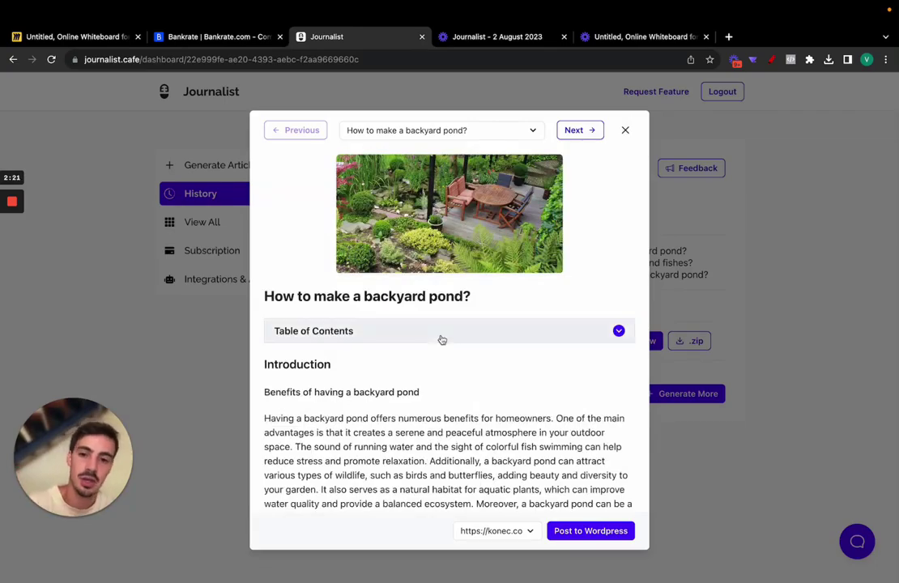
{"action": "left_click", "coordinate": [441, 336]}
{"action": "scroll", "coordinate": [441, 339], "scroll_direction": "down", "scroll_amount": 1}
{"action": "scroll", "coordinate": [441, 339], "scroll_direction": "down", "scroll_amount": 5}
{"action": "scroll", "coordinate": [473, 306], "scroll_direction": "up", "scroll_amount": 5}
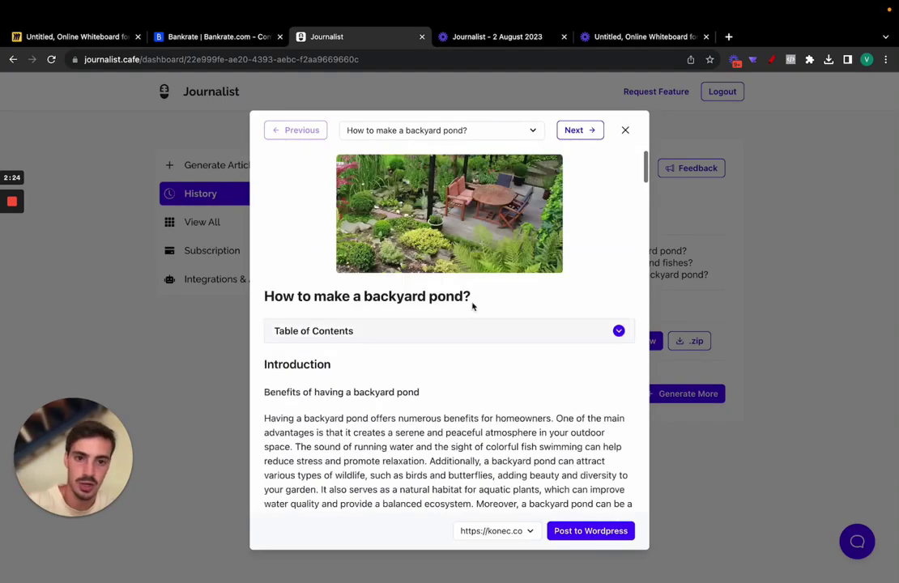
Open Bankrate's 'Landlord insurance' article, highlight its 'Edited by' credit, then return to Journalist.
{"action": "left_click", "coordinate": [243, 37]}
{"action": "scroll", "coordinate": [297, 248], "scroll_direction": "up", "scroll_amount": 10}
{"action": "scroll", "coordinate": [387, 279], "scroll_direction": "down", "scroll_amount": 7}
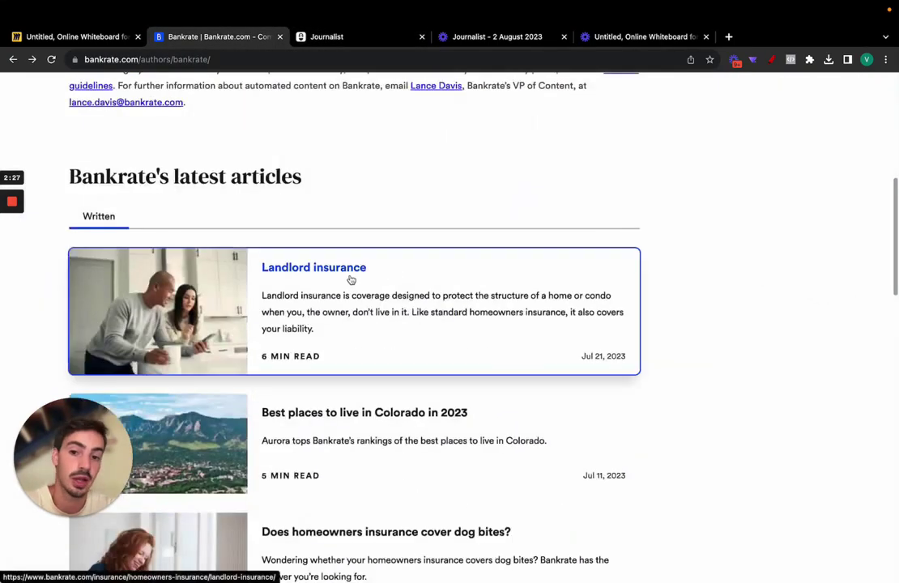
{"action": "left_click", "coordinate": [351, 280]}
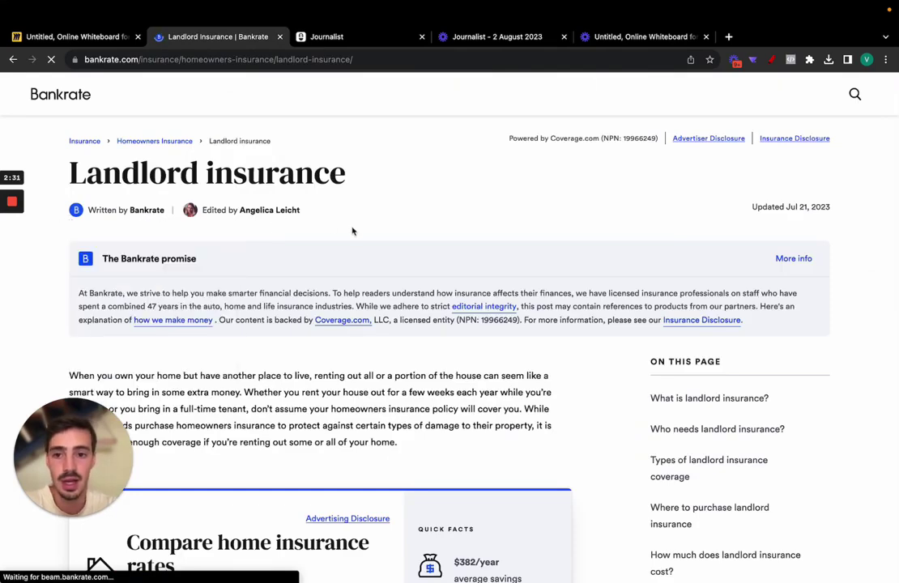
{"action": "left_click_drag", "start_coordinate": [228, 212], "coordinate": [194, 212]}
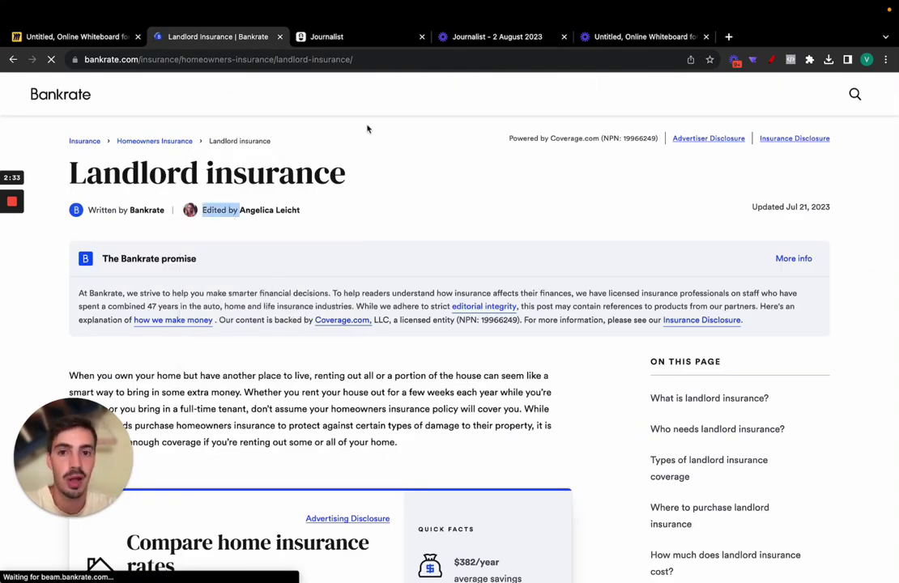
{"action": "left_click", "coordinate": [368, 37]}
Open a fresh Generate Articles form, trying 20 articles and keeping English as the language.
{"action": "left_click", "coordinate": [231, 243]}
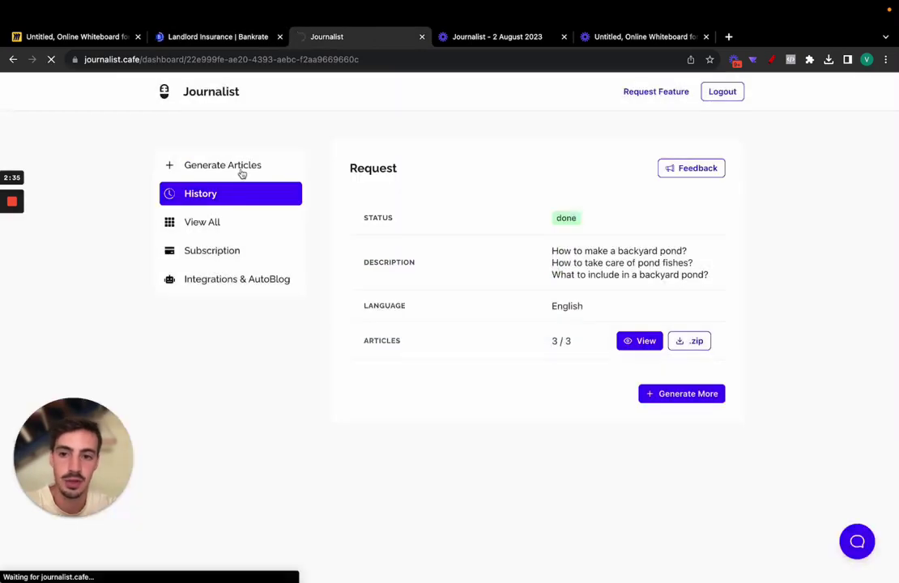
{"action": "left_click", "coordinate": [241, 170]}
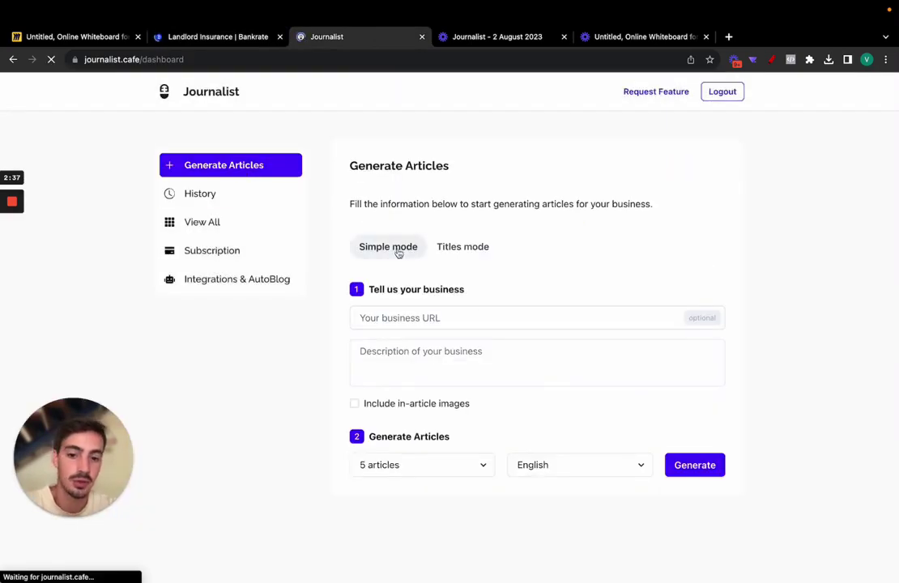
{"action": "left_click", "coordinate": [455, 246]}
{"action": "left_click", "coordinate": [409, 247]}
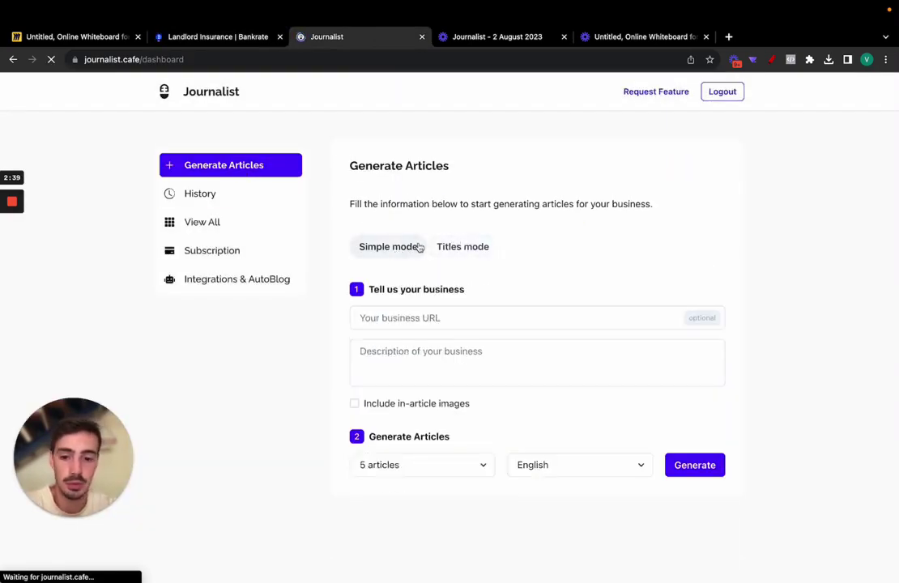
{"action": "left_click", "coordinate": [426, 464]}
{"action": "left_click", "coordinate": [421, 496]}
{"action": "left_click", "coordinate": [555, 468]}
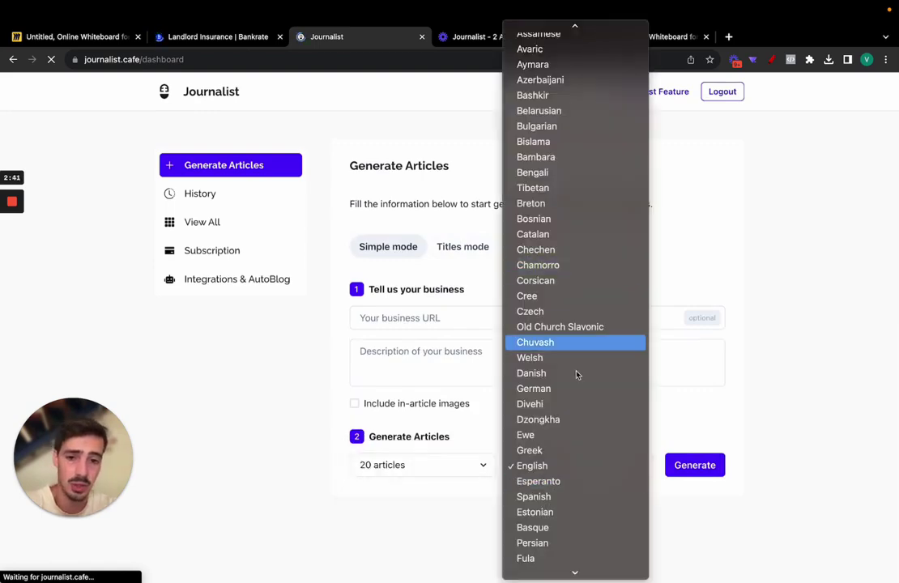
{"action": "scroll", "coordinate": [576, 380], "scroll_direction": "down", "scroll_amount": 5}
{"action": "scroll", "coordinate": [576, 380], "scroll_direction": "down", "scroll_amount": 10}
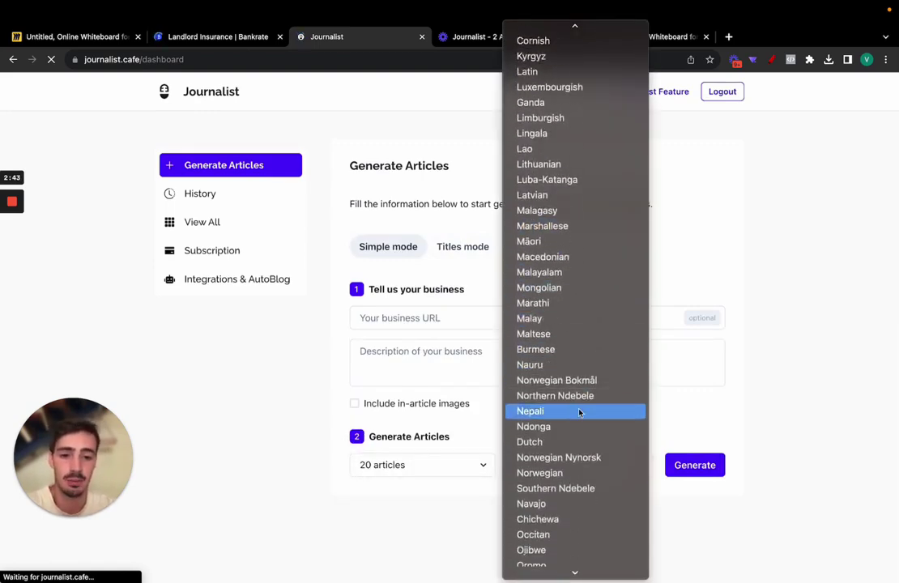
{"action": "scroll", "coordinate": [579, 411], "scroll_direction": "down", "scroll_amount": 10}
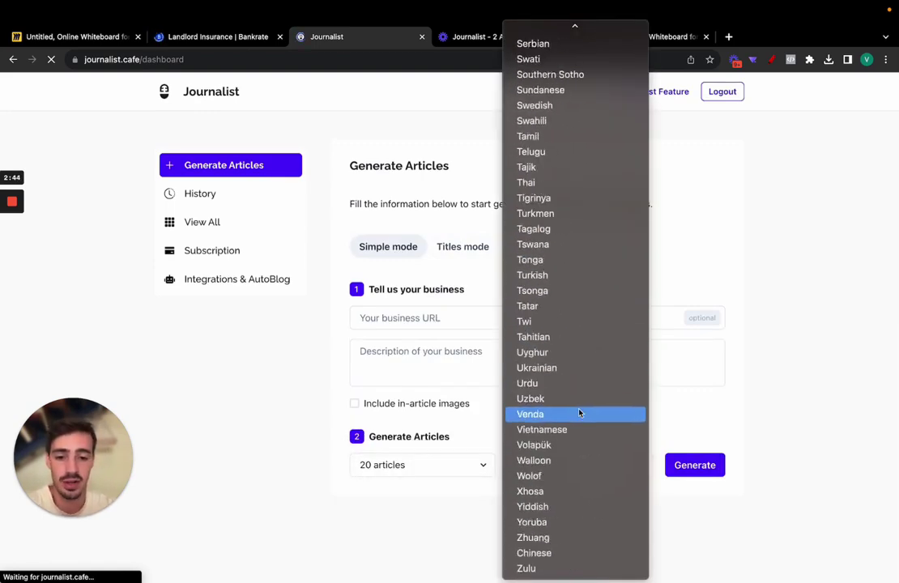
{"action": "left_click", "coordinate": [780, 421]}
{"action": "left_click", "coordinate": [593, 469]}
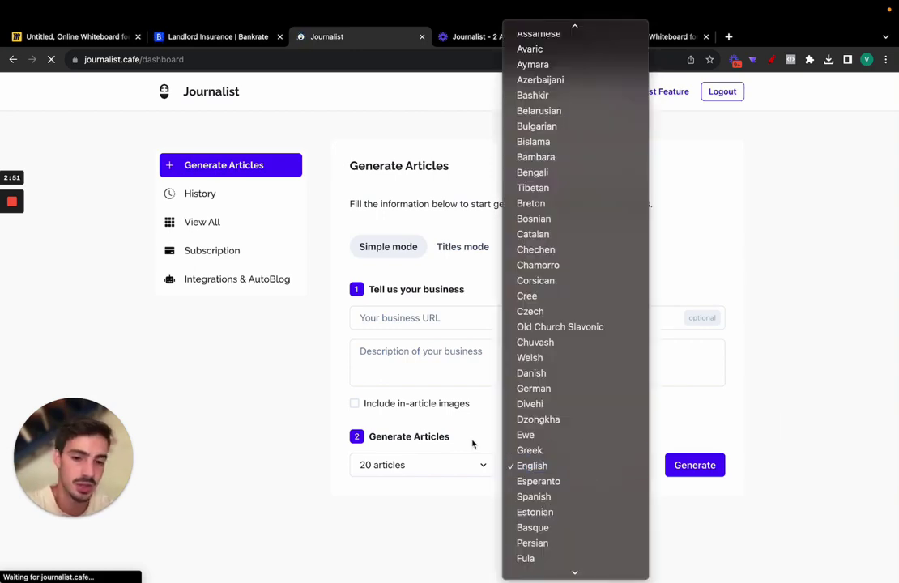
{"action": "left_click", "coordinate": [462, 391]}
Enter the title 'How to make money online?' in Titles mode and generate it.
{"action": "left_click", "coordinate": [455, 252]}
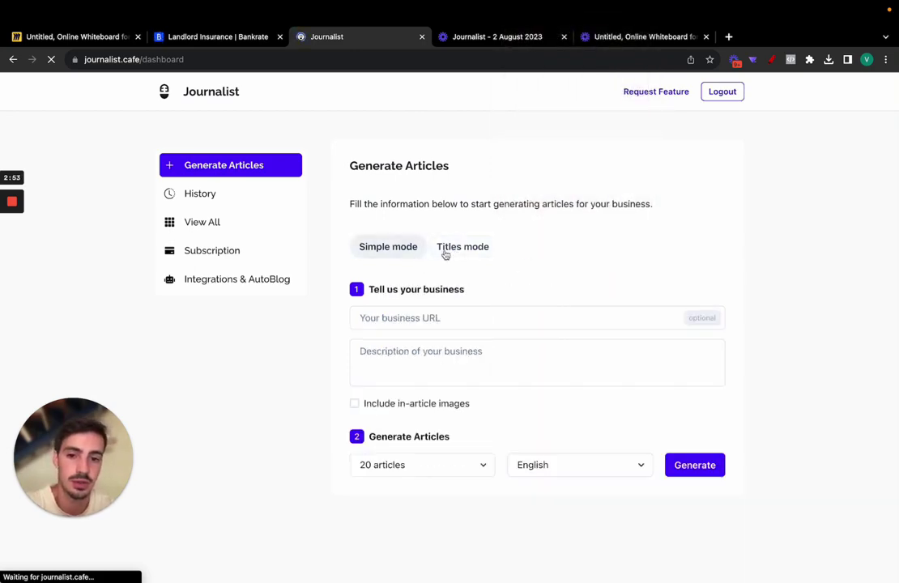
{"action": "left_click", "coordinate": [459, 251]}
{"action": "left_click", "coordinate": [447, 317]}
{"action": "type", "text": "How to make money online?"}
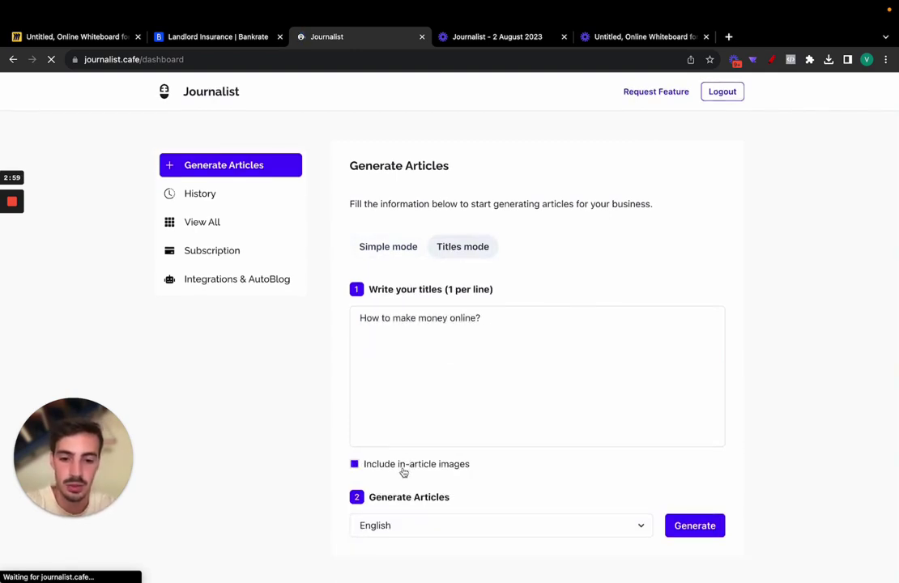
{"action": "left_click", "coordinate": [694, 524]}
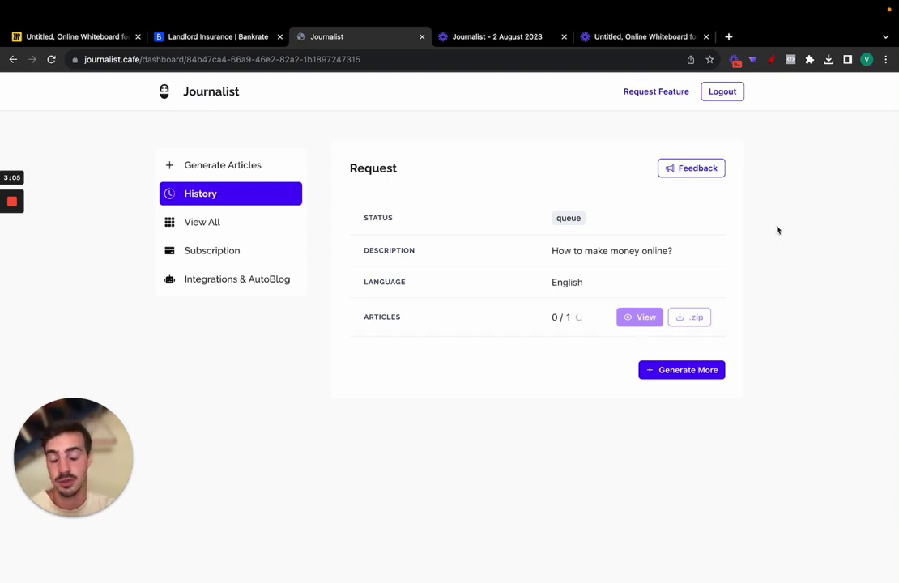
{"action": "triple_click", "coordinate": [603, 252]}
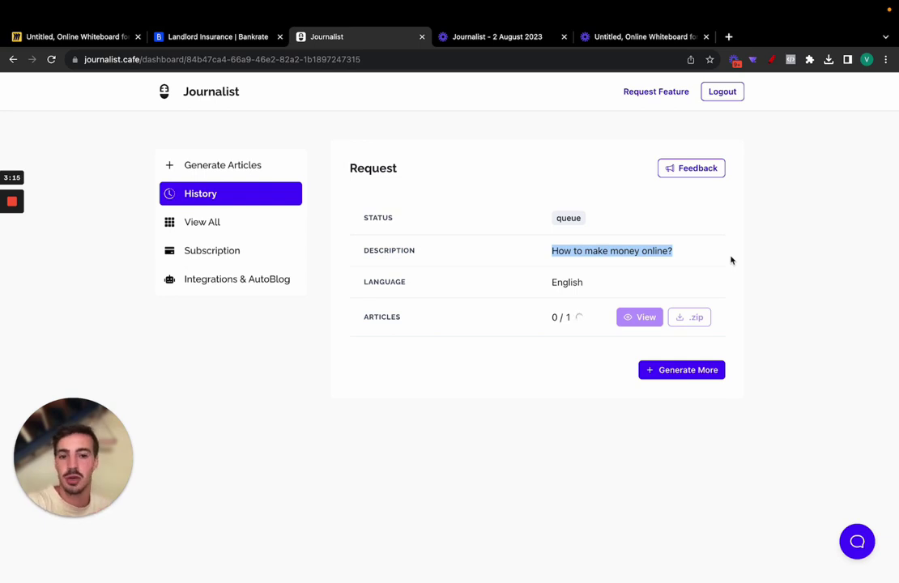
{"action": "double_click", "coordinate": [560, 280]}
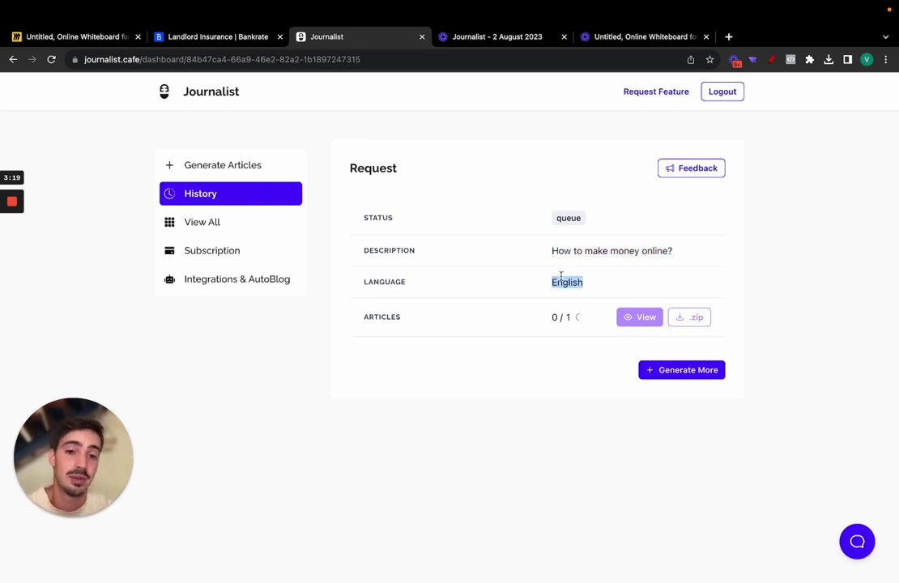
Show all generated articles and scroll through the grid.
{"action": "left_click", "coordinate": [221, 230]}
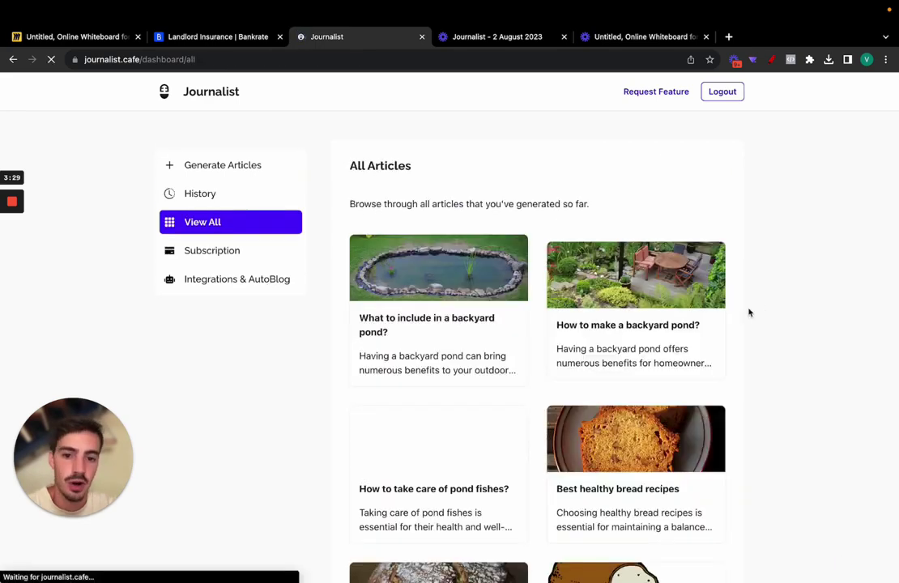
{"action": "scroll", "coordinate": [727, 331], "scroll_direction": "down", "scroll_amount": 2}
{"action": "scroll", "coordinate": [715, 347], "scroll_direction": "down", "scroll_amount": 4}
{"action": "scroll", "coordinate": [717, 346], "scroll_direction": "down", "scroll_amount": 1}
{"action": "scroll", "coordinate": [717, 346], "scroll_direction": "down", "scroll_amount": 3}
{"action": "scroll", "coordinate": [717, 346], "scroll_direction": "down", "scroll_amount": 2}
{"action": "scroll", "coordinate": [716, 347], "scroll_direction": "down", "scroll_amount": 5}
{"action": "scroll", "coordinate": [716, 347], "scroll_direction": "down", "scroll_amount": 4}
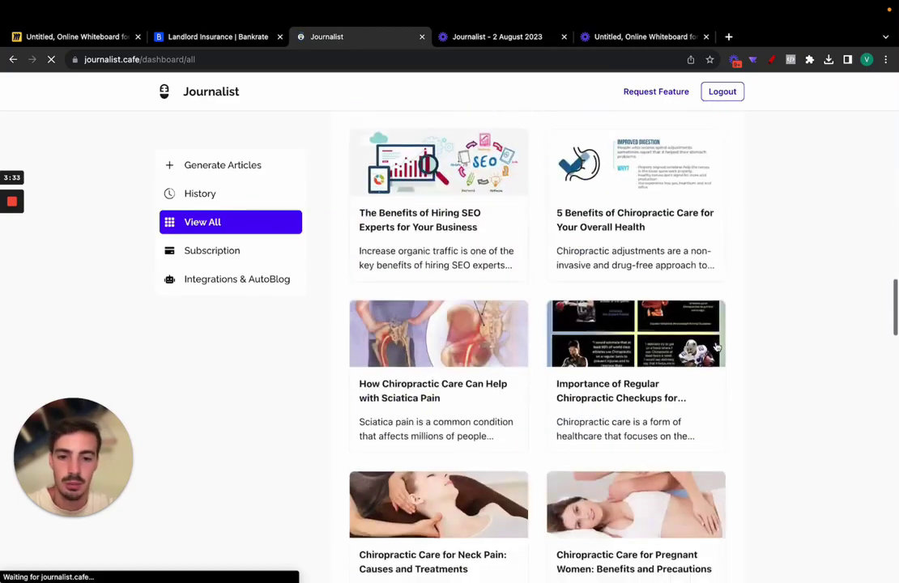
{"action": "scroll", "coordinate": [716, 347], "scroll_direction": "down", "scroll_amount": 1}
{"action": "scroll", "coordinate": [716, 347], "scroll_direction": "down", "scroll_amount": 4}
{"action": "scroll", "coordinate": [716, 346], "scroll_direction": "down", "scroll_amount": 3}
{"action": "scroll", "coordinate": [715, 347], "scroll_direction": "down", "scroll_amount": 3}
{"action": "scroll", "coordinate": [715, 346], "scroll_direction": "up", "scroll_amount": 5}
{"action": "scroll", "coordinate": [715, 347], "scroll_direction": "up", "scroll_amount": 4}
{"action": "scroll", "coordinate": [716, 347], "scroll_direction": "up", "scroll_amount": 2}
{"action": "scroll", "coordinate": [715, 346], "scroll_direction": "up", "scroll_amount": 5}
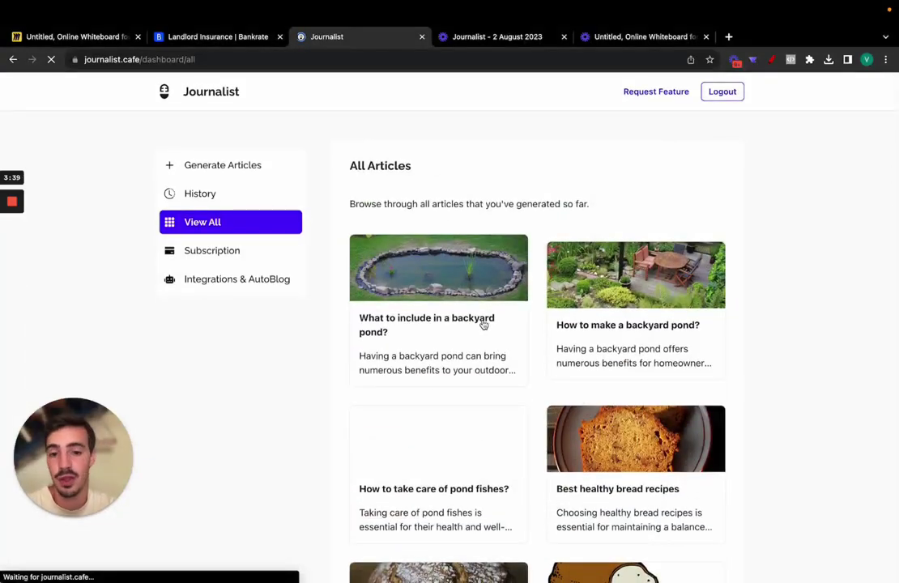
Preview 'What to include in a backyard pond?', then go to the WordPress integrations page.
{"action": "left_click", "coordinate": [484, 324]}
{"action": "scroll", "coordinate": [345, 361], "scroll_direction": "down", "scroll_amount": 3}
{"action": "scroll", "coordinate": [576, 332], "scroll_direction": "down", "scroll_amount": 5}
{"action": "key", "text": "ctrl+a"}
{"action": "left_click", "coordinate": [576, 332]}
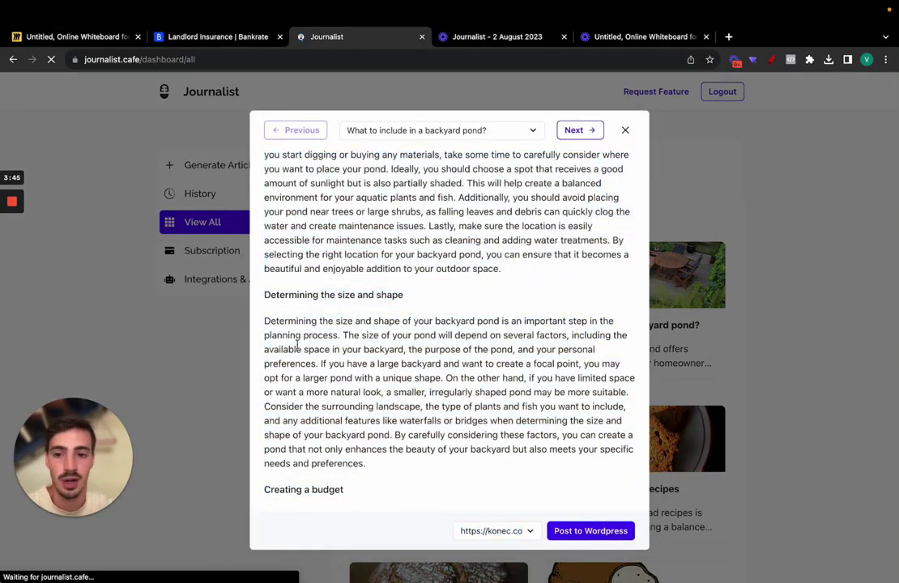
{"action": "left_click", "coordinate": [235, 324]}
{"action": "left_click", "coordinate": [238, 282]}
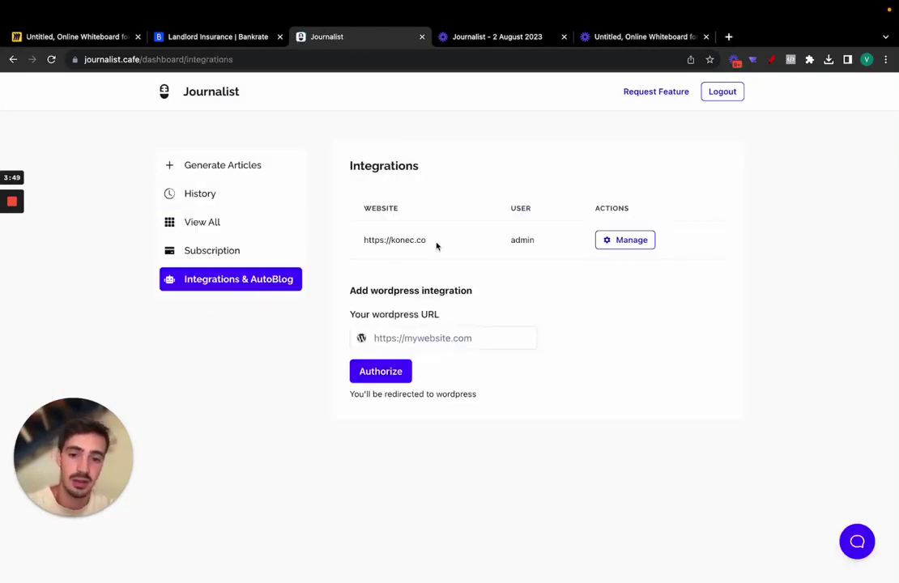
In konec.co settings, enable AutoBlog and set its frequency to 20 articles every day.
{"action": "left_click", "coordinate": [619, 241]}
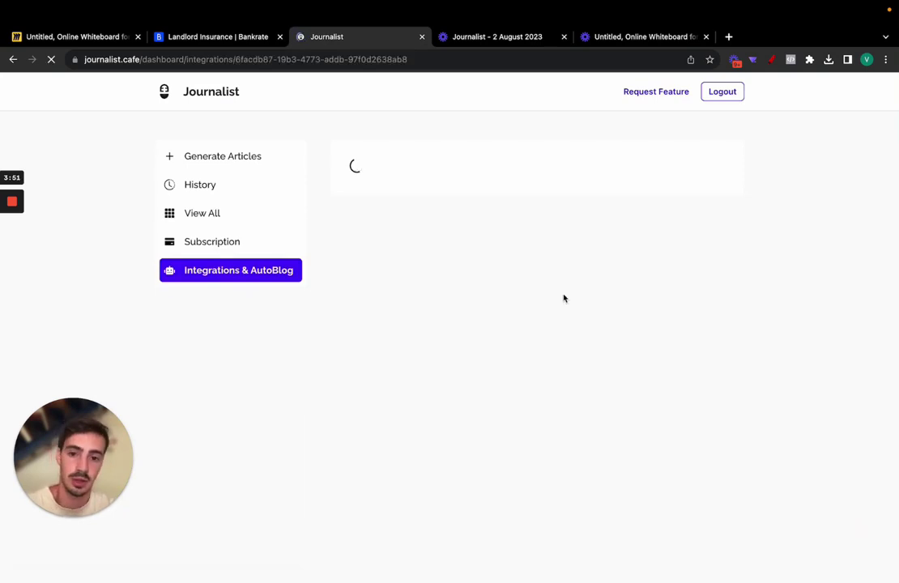
{"action": "left_click", "coordinate": [408, 292]}
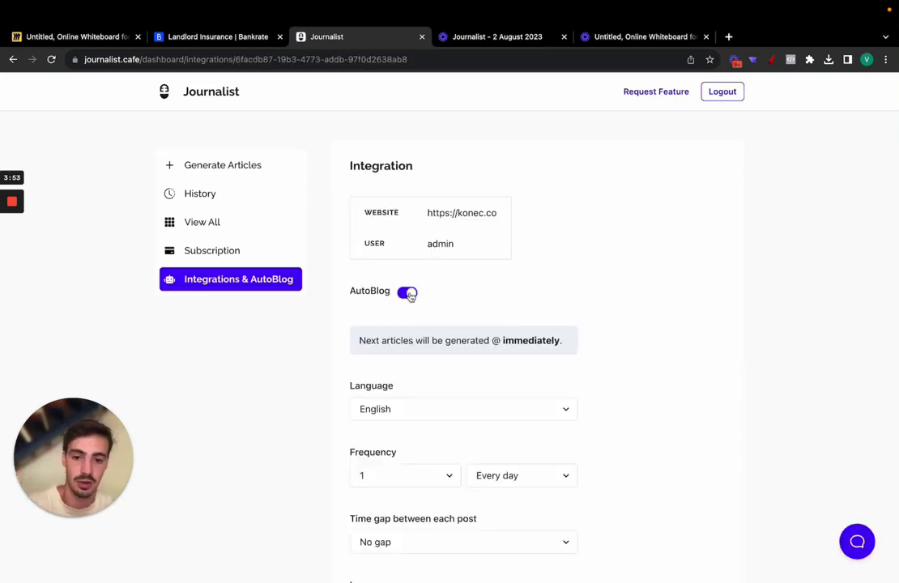
{"action": "scroll", "coordinate": [421, 304], "scroll_direction": "down", "scroll_amount": 2}
{"action": "left_click", "coordinate": [427, 309]}
{"action": "left_click", "coordinate": [449, 290]}
{"action": "left_click", "coordinate": [436, 308]}
{"action": "key", "text": "Return"}
{"action": "scroll", "coordinate": [648, 367], "scroll_direction": "down", "scroll_amount": 1}
{"action": "scroll", "coordinate": [648, 367], "scroll_direction": "down", "scroll_amount": 2}
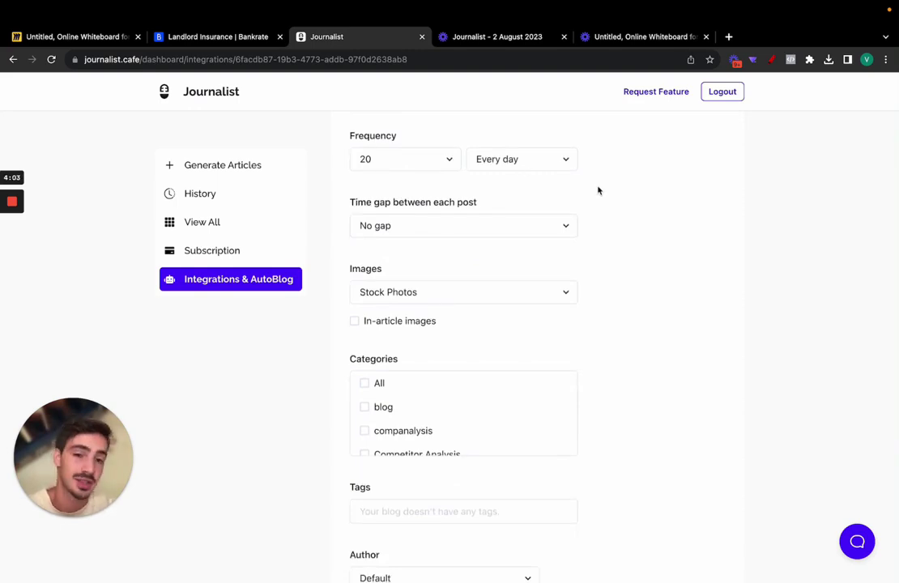
{"action": "scroll", "coordinate": [597, 190], "scroll_direction": "up", "scroll_amount": 1}
{"action": "scroll", "coordinate": [421, 191], "scroll_direction": "up", "scroll_amount": 4}
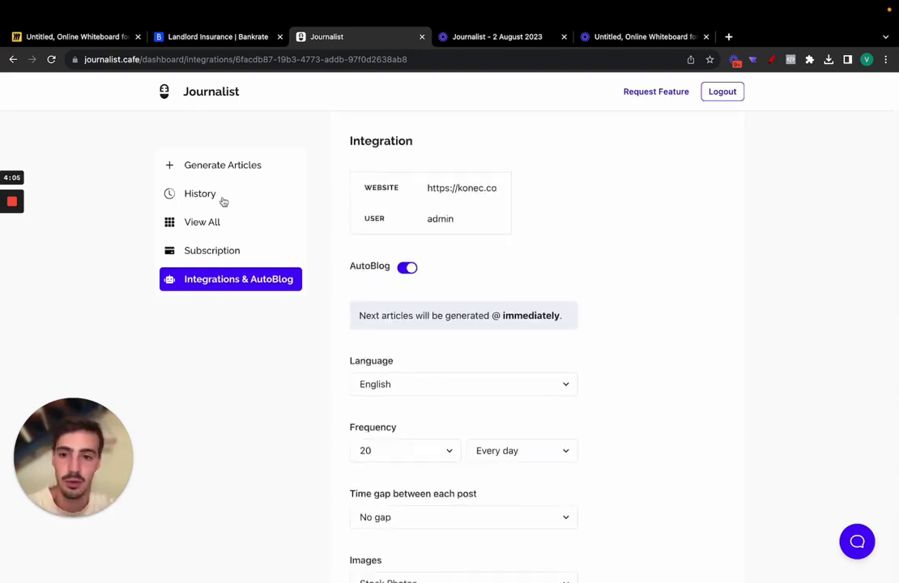
Open the 'How to make money online?' request from History, preview it, and expand its table of contents.
{"action": "left_click", "coordinate": [220, 200]}
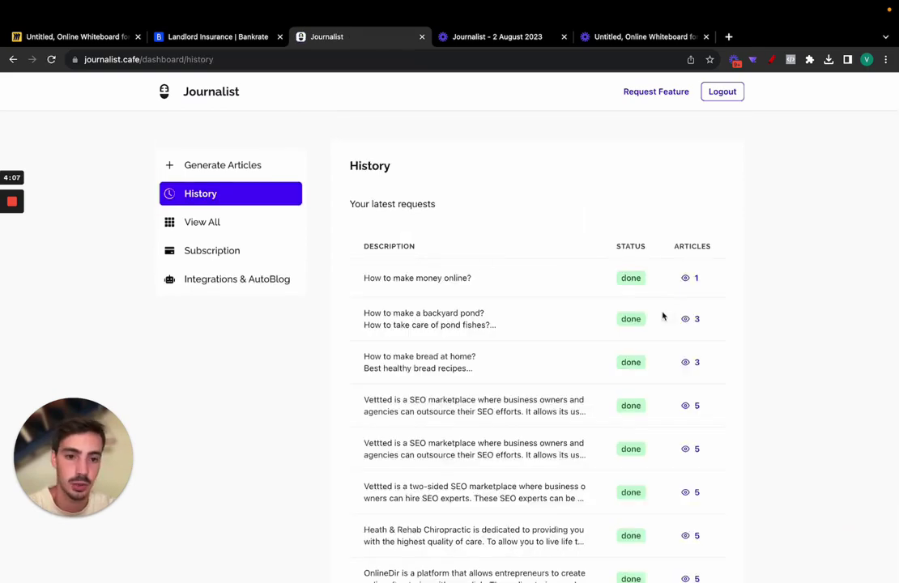
{"action": "left_click", "coordinate": [687, 279]}
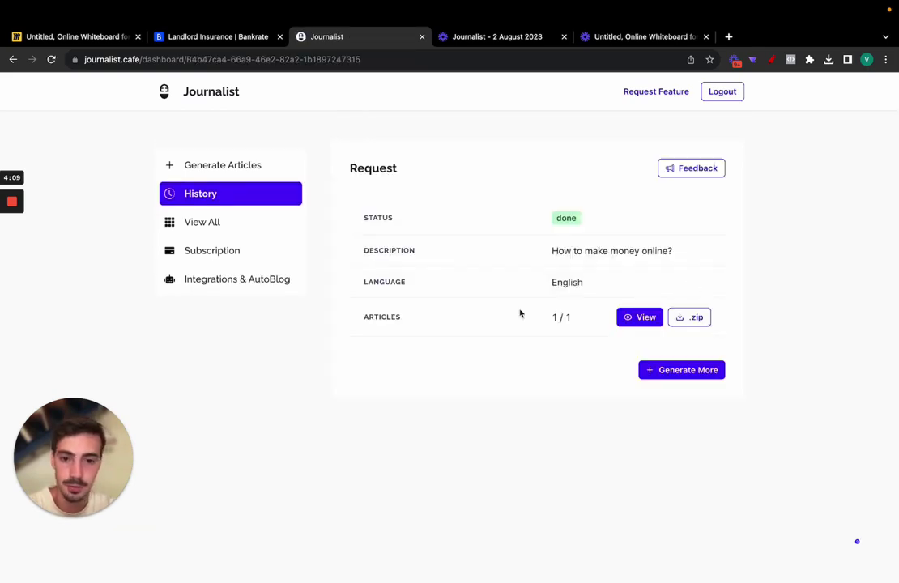
{"action": "left_click", "coordinate": [639, 316]}
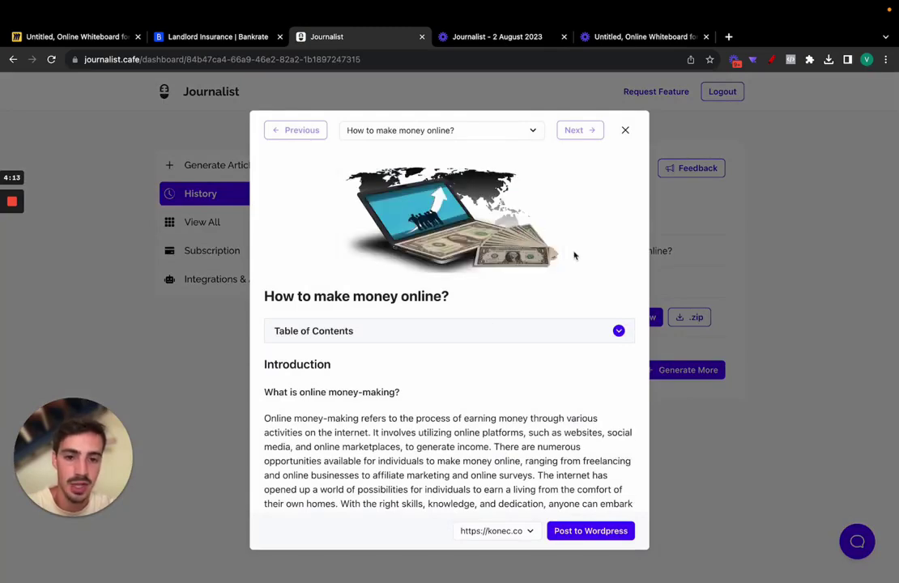
{"action": "left_click", "coordinate": [463, 332]}
Browse the expanded table of contents, then collapse it.
{"action": "scroll", "coordinate": [463, 335], "scroll_direction": "down", "scroll_amount": 3}
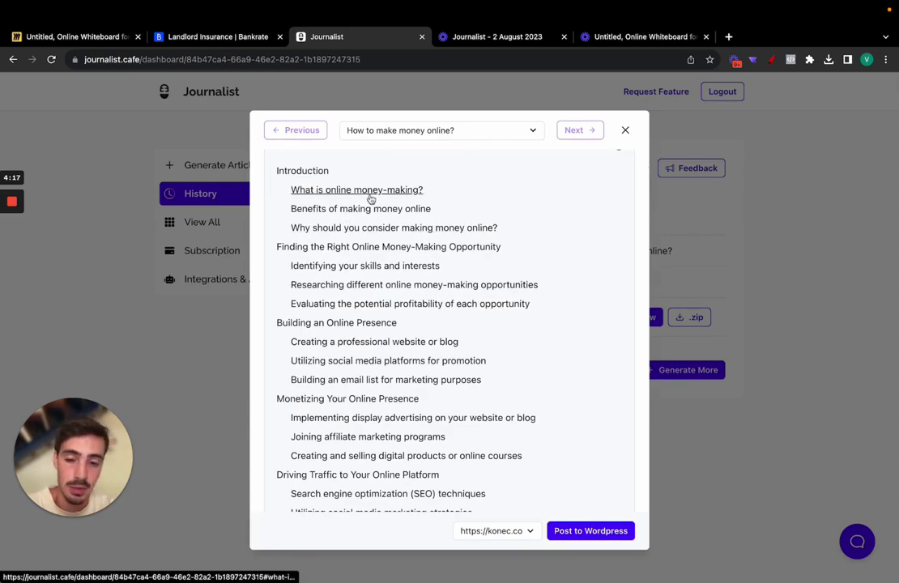
{"action": "scroll", "coordinate": [357, 219], "scroll_direction": "up", "scroll_amount": 2}
{"action": "scroll", "coordinate": [364, 251], "scroll_direction": "up", "scroll_amount": 1}
{"action": "scroll", "coordinate": [369, 307], "scroll_direction": "down", "scroll_amount": 2}
{"action": "scroll", "coordinate": [357, 316], "scroll_direction": "down", "scroll_amount": 1}
{"action": "scroll", "coordinate": [380, 300], "scroll_direction": "up", "scroll_amount": 3}
{"action": "left_click", "coordinate": [409, 311]}
Scroll through the article body, selecting all text and then clearing the selection.
{"action": "scroll", "coordinate": [401, 284], "scroll_direction": "down", "scroll_amount": 10}
{"action": "scroll", "coordinate": [388, 251], "scroll_direction": "down", "scroll_amount": 10}
{"action": "scroll", "coordinate": [376, 218], "scroll_direction": "down", "scroll_amount": 10}
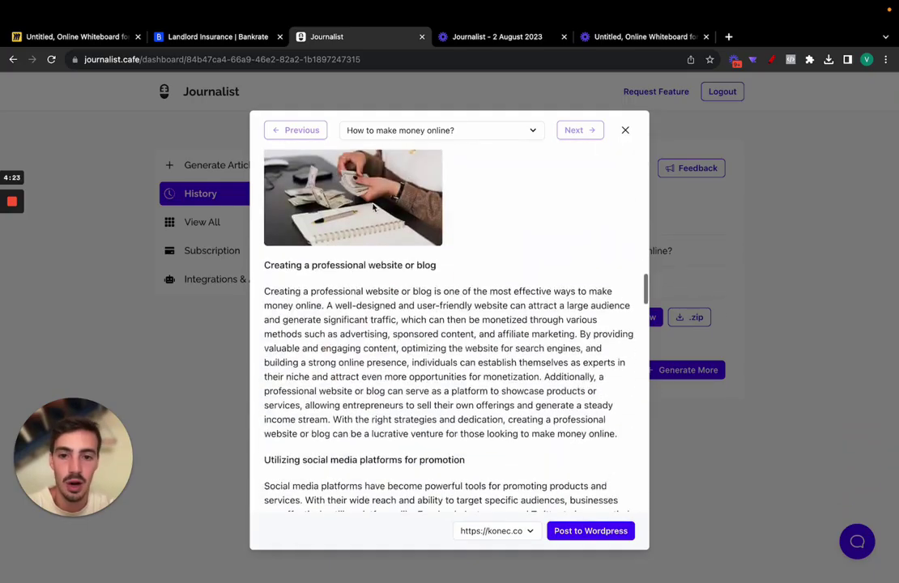
{"action": "scroll", "coordinate": [373, 209], "scroll_direction": "down", "scroll_amount": 2}
{"action": "scroll", "coordinate": [443, 399], "scroll_direction": "down", "scroll_amount": 10}
{"action": "scroll", "coordinate": [443, 400], "scroll_direction": "down", "scroll_amount": 10}
{"action": "scroll", "coordinate": [444, 400], "scroll_direction": "down", "scroll_amount": 10}
{"action": "scroll", "coordinate": [444, 400], "scroll_direction": "down", "scroll_amount": 3}
{"action": "scroll", "coordinate": [443, 400], "scroll_direction": "down", "scroll_amount": 10}
{"action": "key", "text": "ctrl+a"}
{"action": "scroll", "coordinate": [388, 243], "scroll_direction": "up", "scroll_amount": 20}
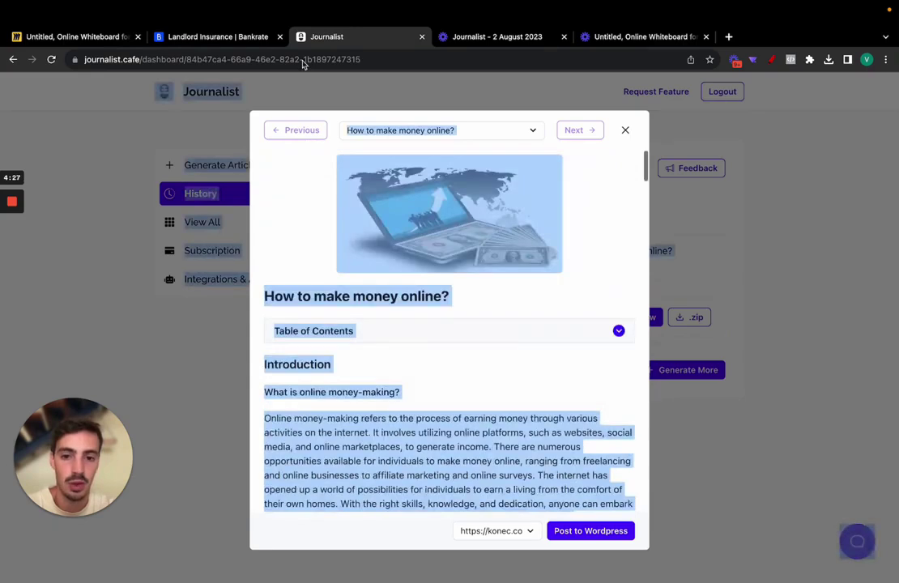
{"action": "left_click", "coordinate": [456, 414]}
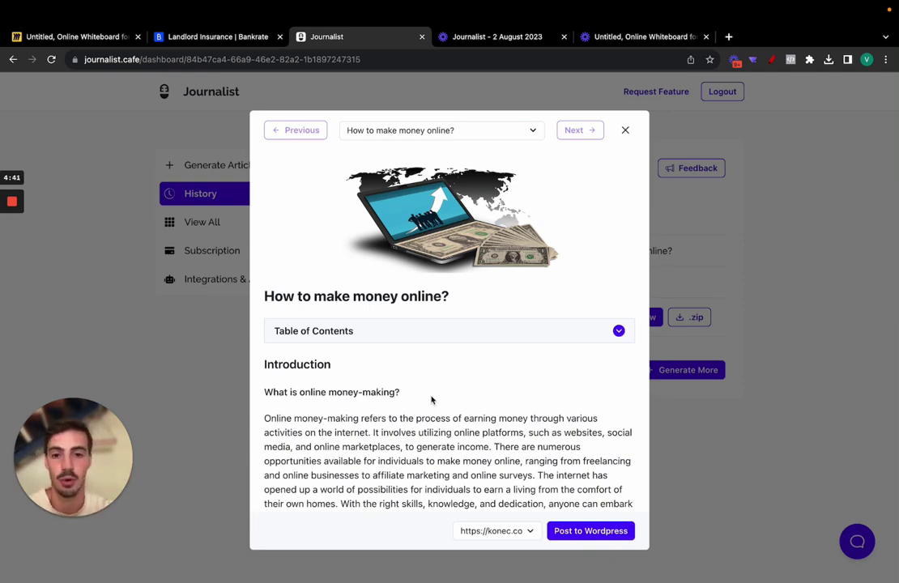
Close the article preview, glance at the Miro board, and return to the Journalist request page.
{"action": "left_click", "coordinate": [624, 130]}
{"action": "left_click", "coordinate": [77, 36]}
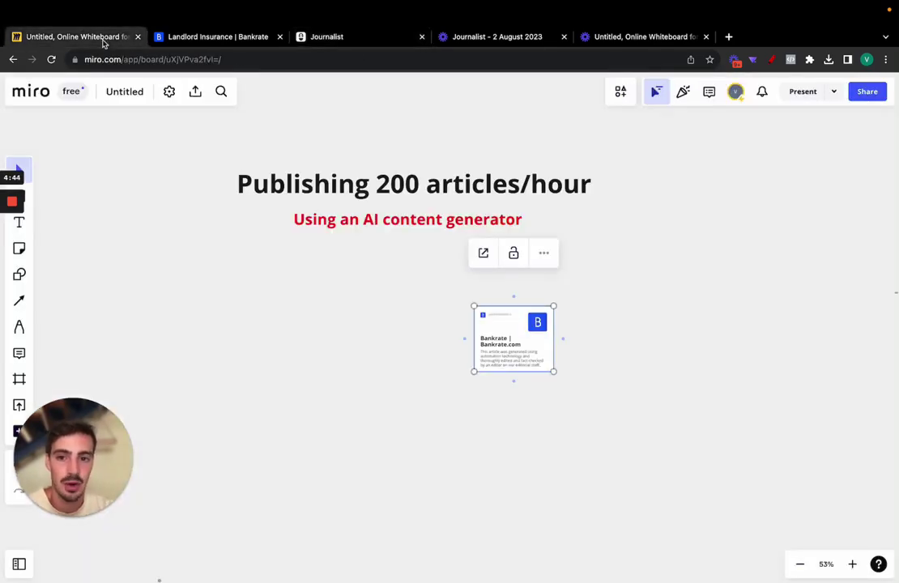
{"action": "left_click", "coordinate": [360, 41]}
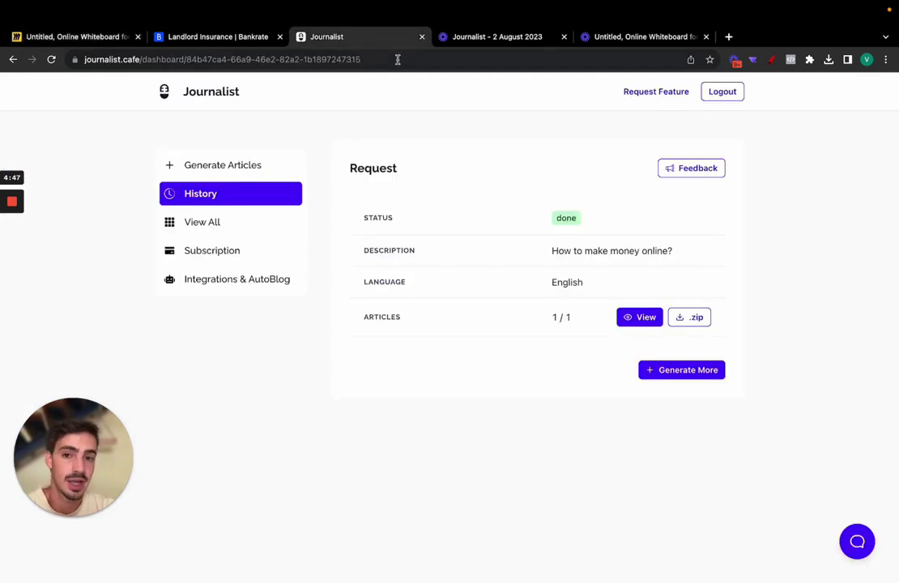
{"action": "left_click", "coordinate": [122, 57]}
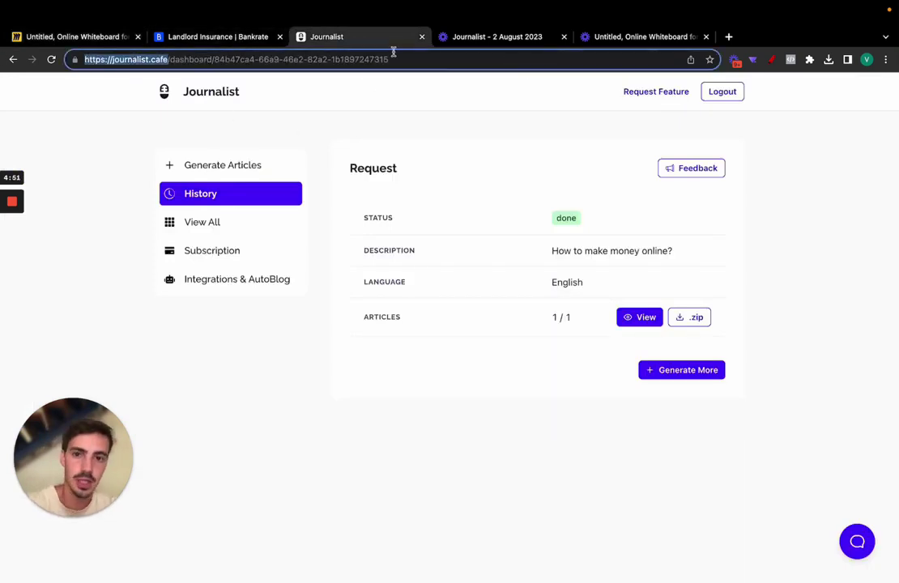
Switch to the Bankrate 'Landlord Insurance' article tab and look over its content.
{"action": "left_click", "coordinate": [245, 41]}
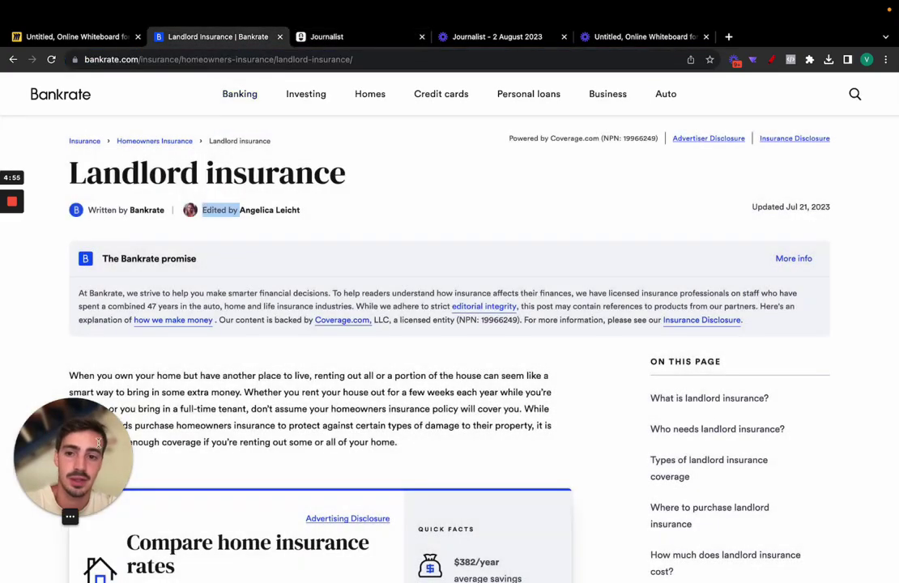
{"action": "left_click_drag", "start_coordinate": [78, 444], "coordinate": [824, 256]}
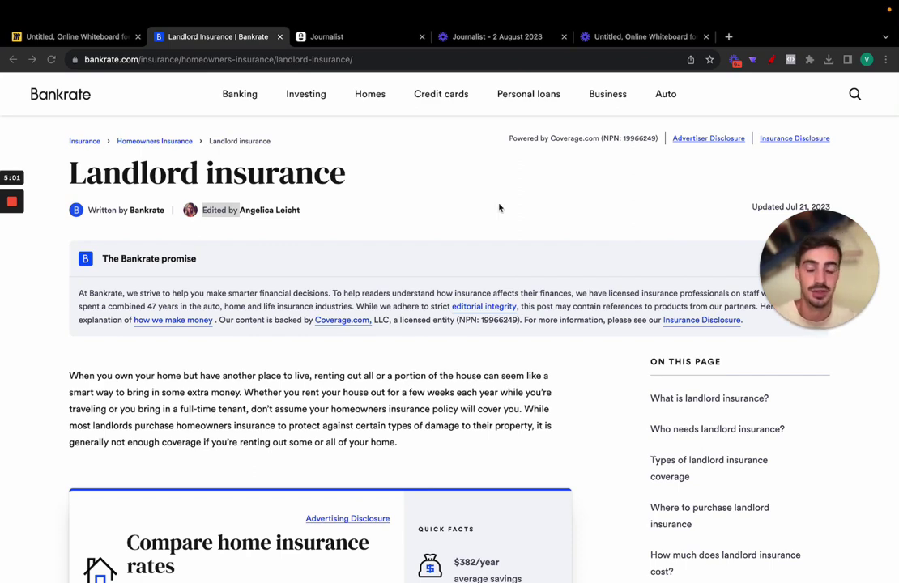
{"action": "left_click_drag", "start_coordinate": [769, 243], "coordinate": [453, 220]}
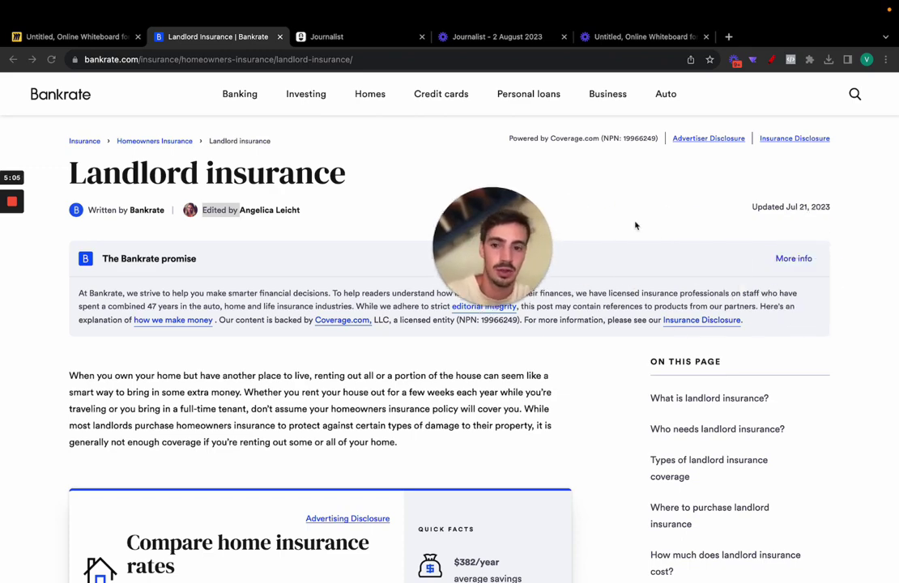
Back in Journalist, reopen the article preview and scroll down through the full article.
{"action": "left_click", "coordinate": [296, 38]}
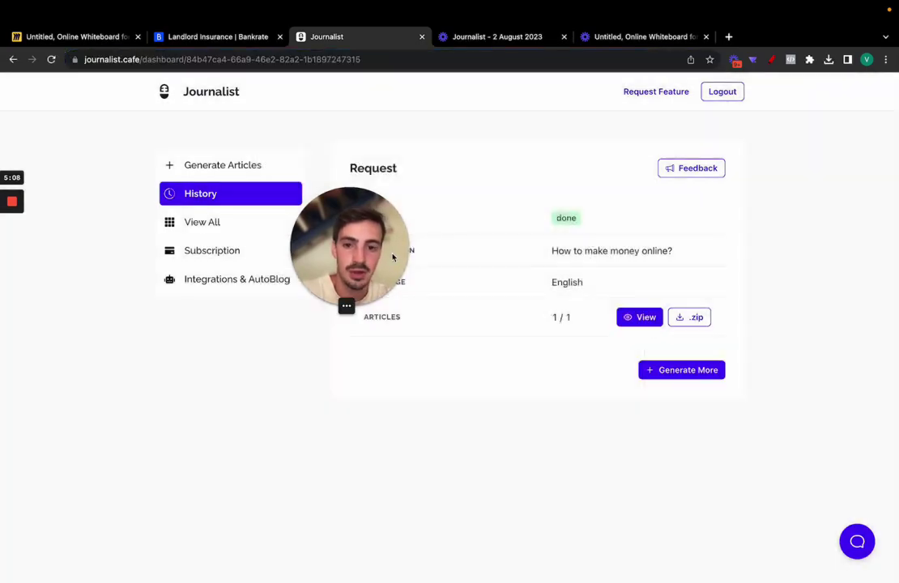
{"action": "left_click_drag", "start_coordinate": [340, 219], "coordinate": [182, 219]}
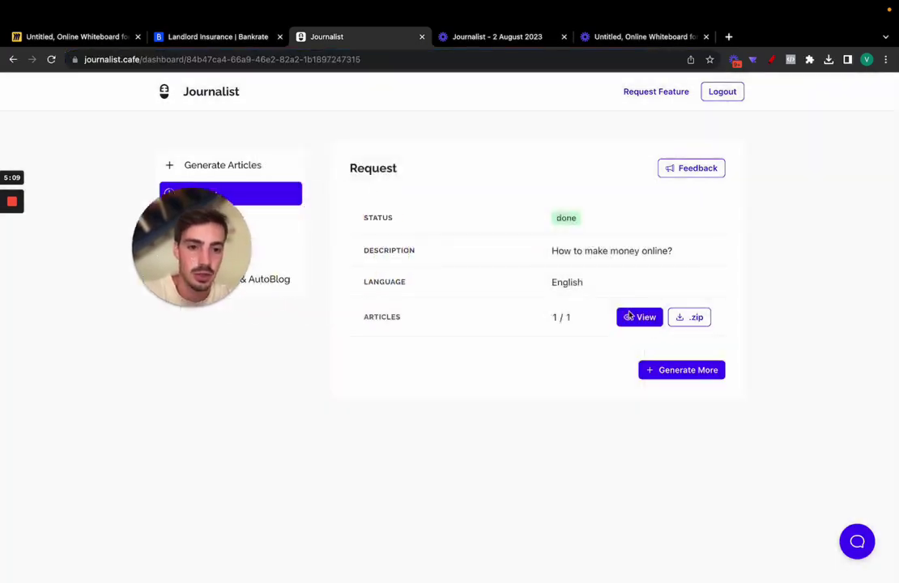
{"action": "left_click", "coordinate": [630, 315]}
{"action": "scroll", "coordinate": [466, 351], "scroll_direction": "down", "scroll_amount": 3}
{"action": "scroll", "coordinate": [466, 351], "scroll_direction": "down", "scroll_amount": 5}
{"action": "scroll", "coordinate": [466, 352], "scroll_direction": "down", "scroll_amount": 5}
{"action": "scroll", "coordinate": [491, 327], "scroll_direction": "down", "scroll_amount": 3}
{"action": "scroll", "coordinate": [437, 374], "scroll_direction": "down", "scroll_amount": 2}
{"action": "scroll", "coordinate": [437, 374], "scroll_direction": "down", "scroll_amount": 2}
{"action": "scroll", "coordinate": [437, 291], "scroll_direction": "down", "scroll_amount": 5}
{"action": "scroll", "coordinate": [438, 292], "scroll_direction": "down", "scroll_amount": 5}
{"action": "scroll", "coordinate": [438, 290], "scroll_direction": "down", "scroll_amount": 2}
Scroll back up the article, selecting a passage of text and then clearing the selection.
{"action": "scroll", "coordinate": [438, 290], "scroll_direction": "up", "scroll_amount": 5}
{"action": "scroll", "coordinate": [438, 289], "scroll_direction": "up", "scroll_amount": 10}
{"action": "scroll", "coordinate": [438, 289], "scroll_direction": "up", "scroll_amount": 10}
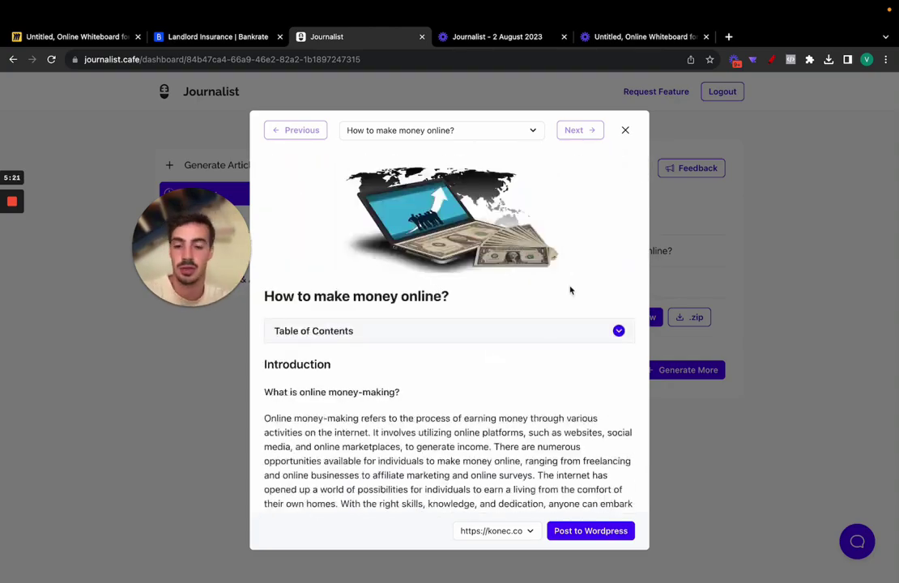
{"action": "left_click_drag", "start_coordinate": [331, 179], "coordinate": [565, 543]}
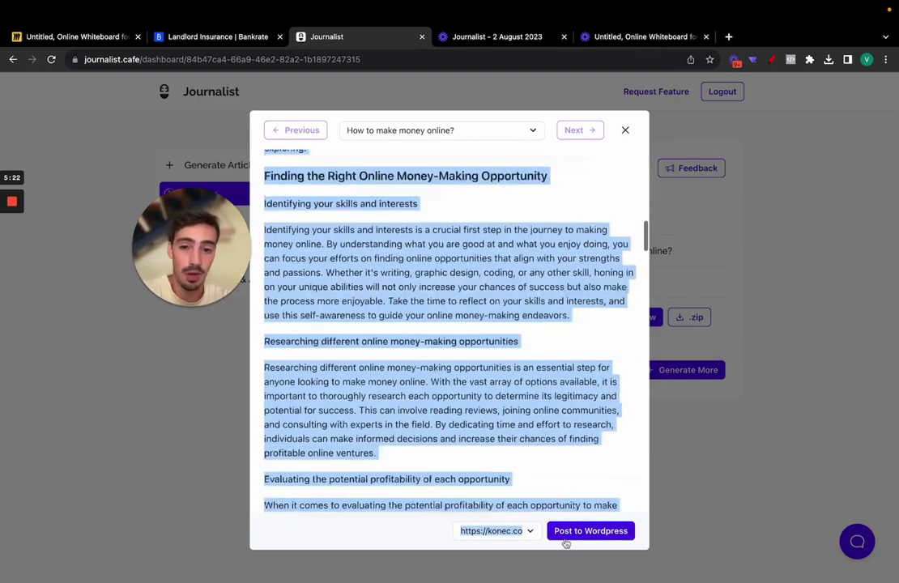
{"action": "left_click", "coordinate": [509, 378]}
{"action": "scroll", "coordinate": [509, 377], "scroll_direction": "up", "scroll_amount": 3}
{"action": "scroll", "coordinate": [509, 377], "scroll_direction": "up", "scroll_amount": 10}
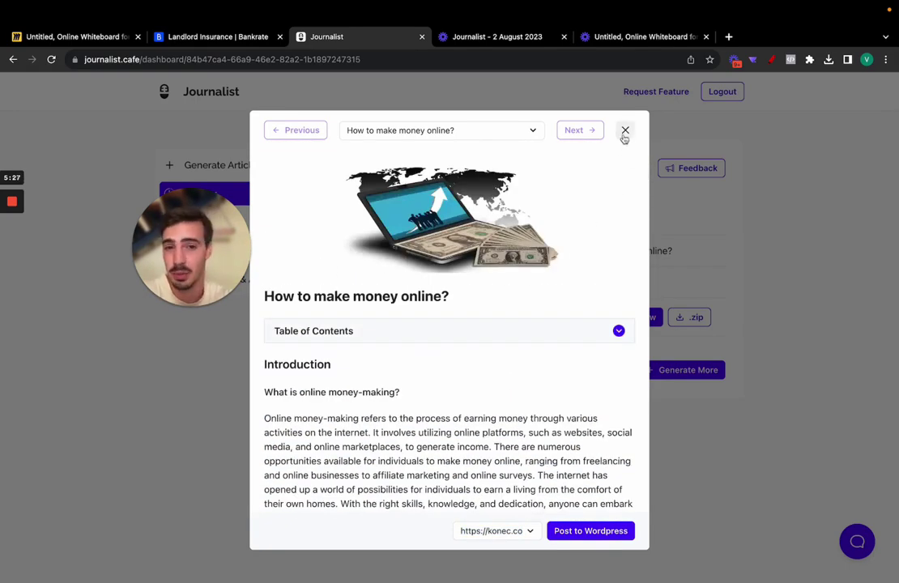
{"action": "scroll", "coordinate": [469, 364], "scroll_direction": "down", "scroll_amount": 7}
{"action": "scroll", "coordinate": [469, 363], "scroll_direction": "down", "scroll_amount": 3}
{"action": "scroll", "coordinate": [468, 361], "scroll_direction": "up", "scroll_amount": 2}
{"action": "scroll", "coordinate": [468, 363], "scroll_direction": "up", "scroll_amount": 8}
{"action": "scroll", "coordinate": [470, 364], "scroll_direction": "up", "scroll_amount": 2}
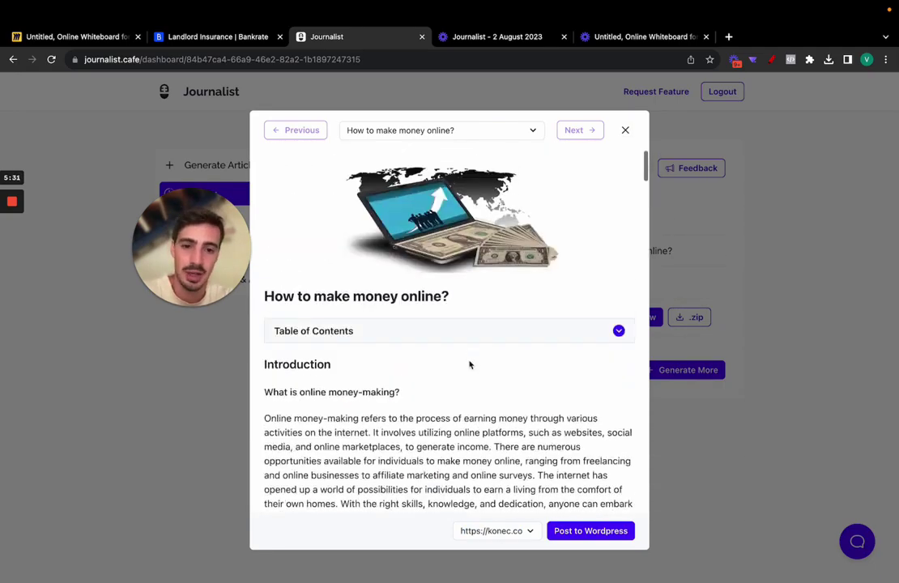
Close the article preview and select the Journalist page's web address.
{"action": "left_click", "coordinate": [627, 129]}
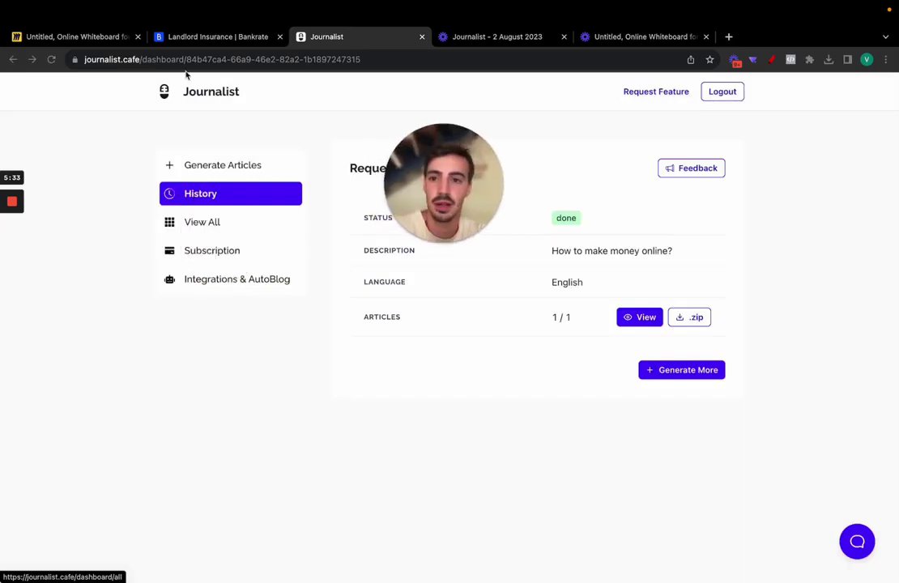
{"action": "left_click", "coordinate": [148, 59]}
{"action": "left_click_drag", "start_coordinate": [443, 203], "coordinate": [484, 150]}
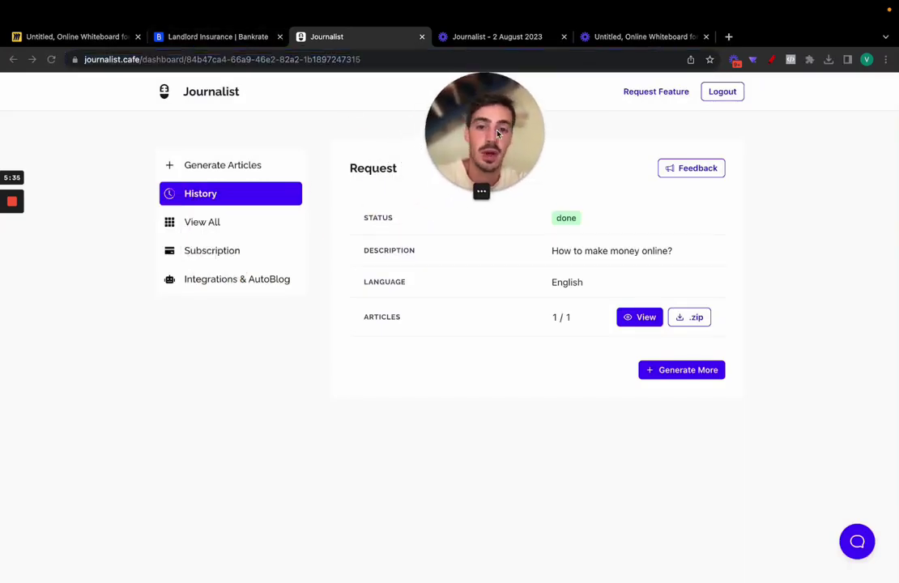